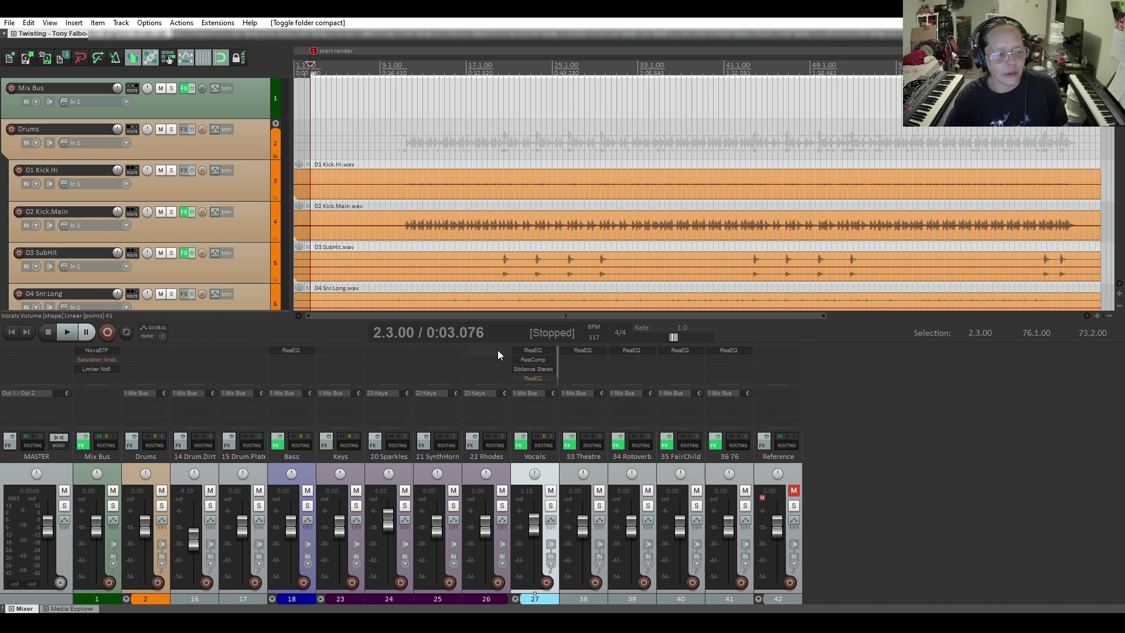
- Play the full mix from the start of the song and stop playback after listening
click(69, 332)
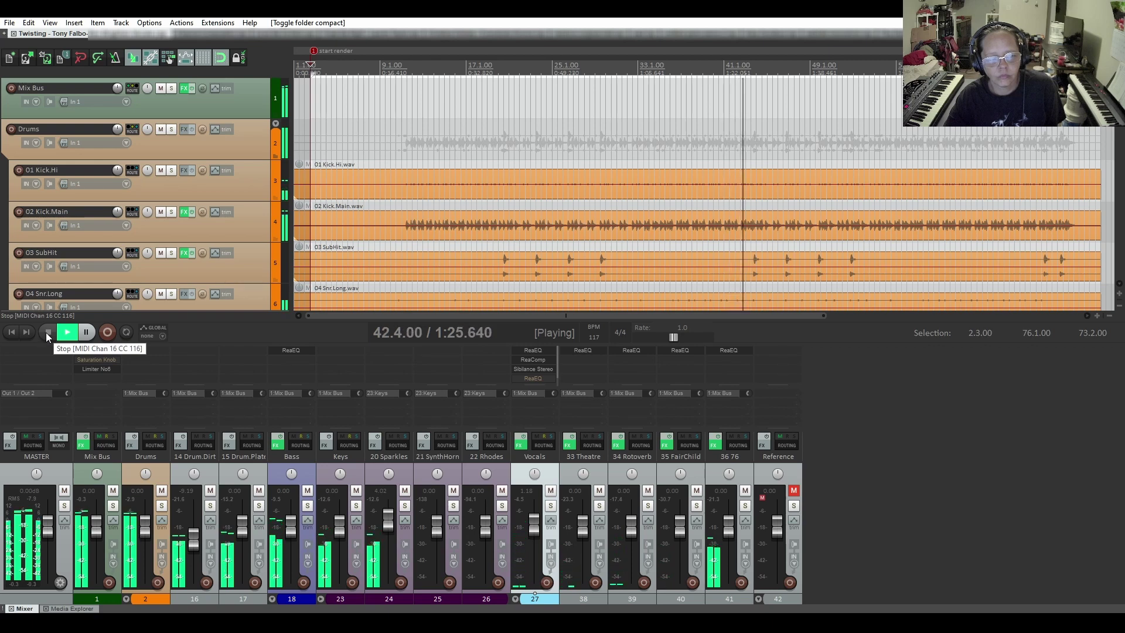
click(47, 332)
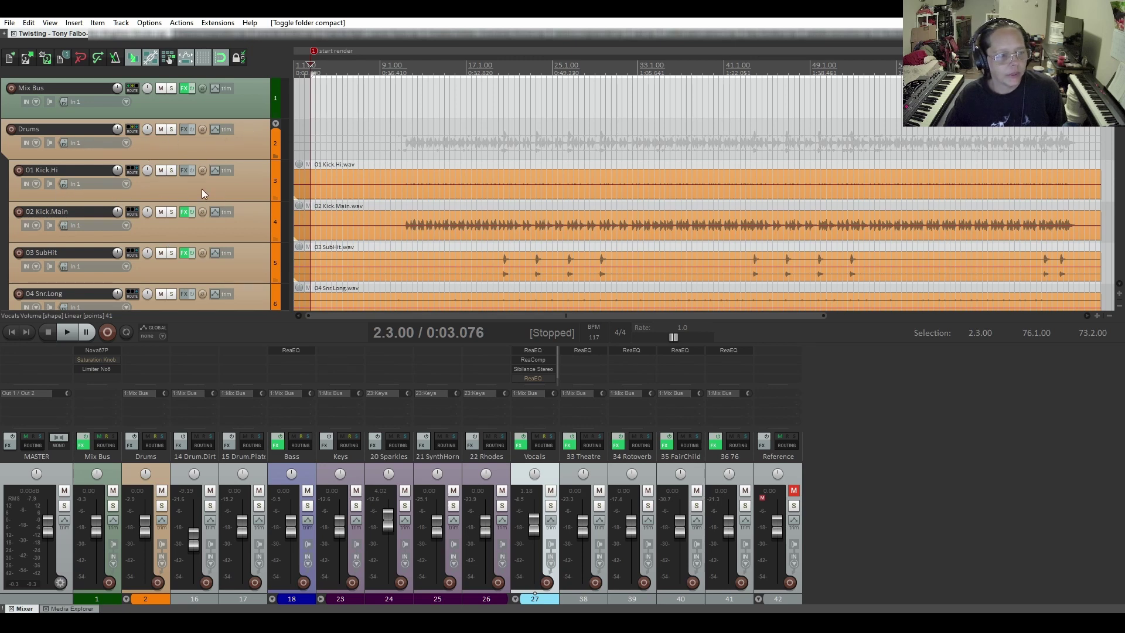
- Inspect the ReaEQ curve on the 02 Kick.Main track, including its low-pass band 4, and close the effect window
click(184, 214)
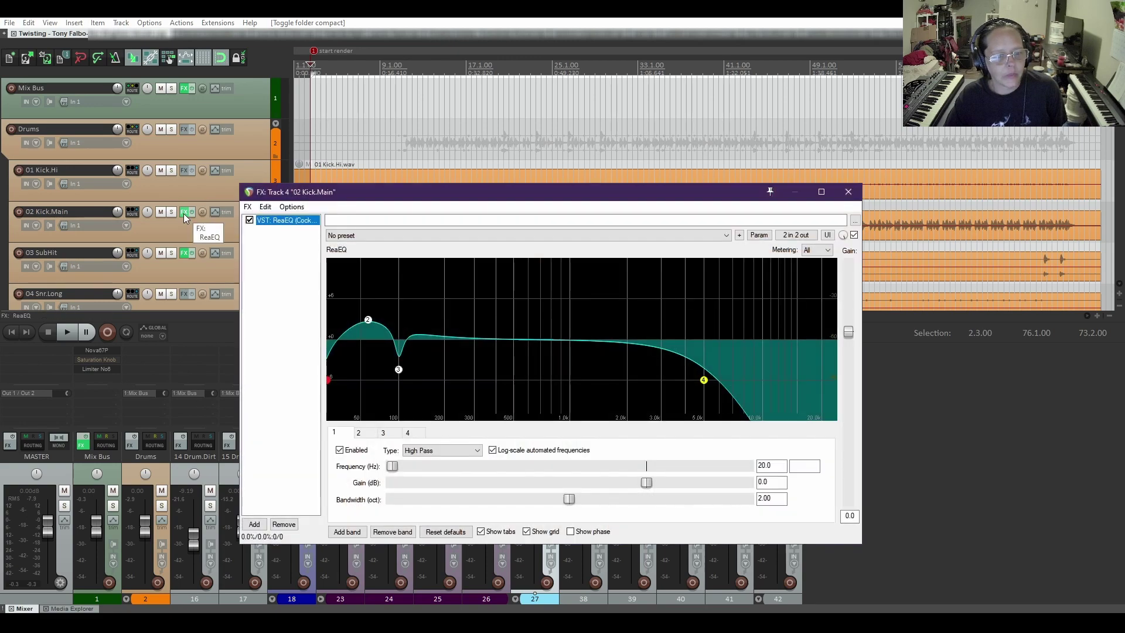
drag(541, 197, 555, 153)
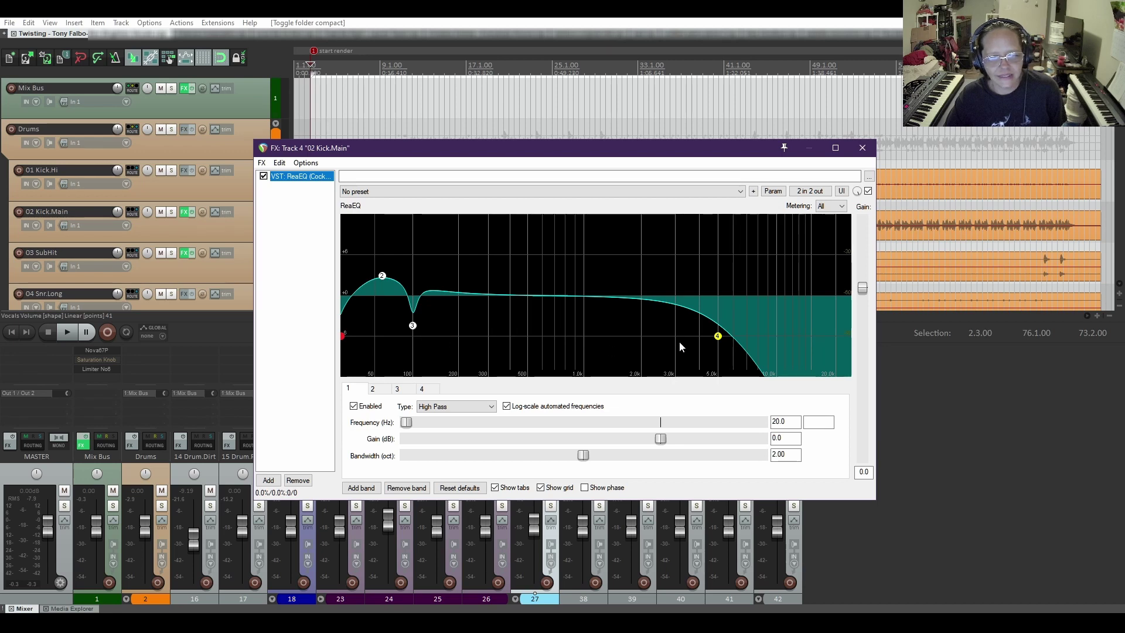
click(718, 343)
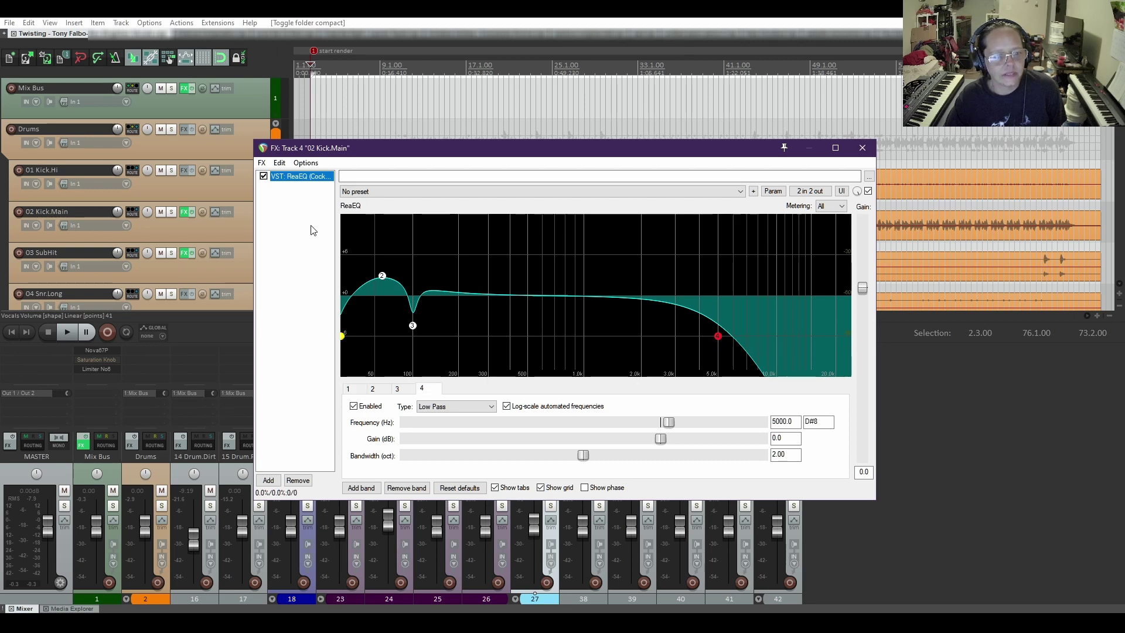
click(861, 148)
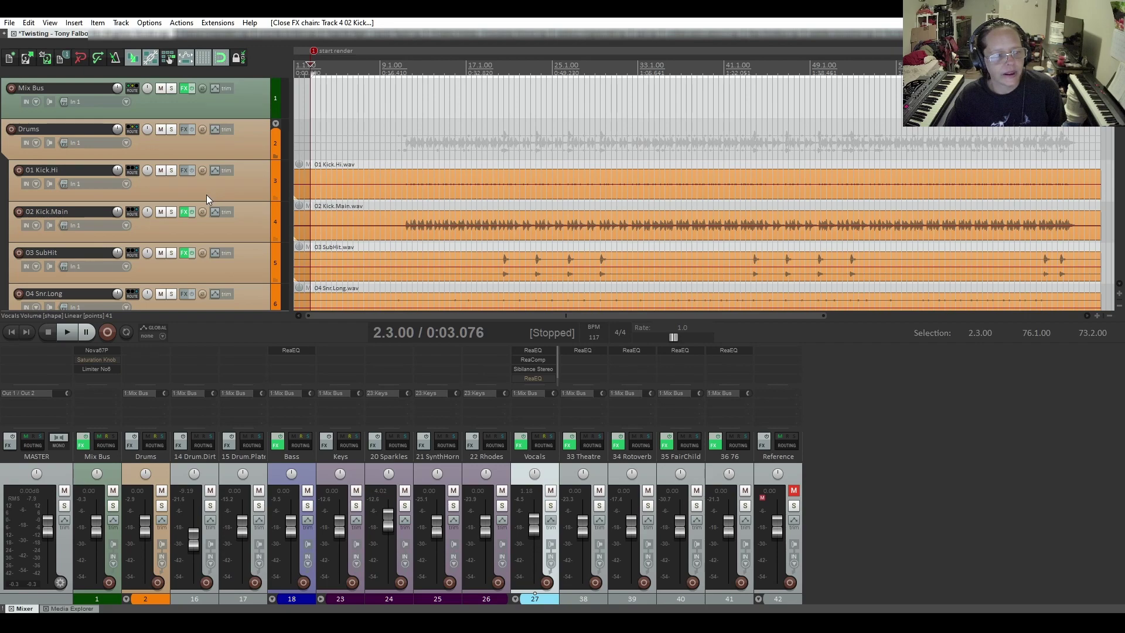
- Inspect the ReaEQ on the 03 SubHit track in an enlarged window, checking band 2, and close it
scroll(206, 195, down, 2)
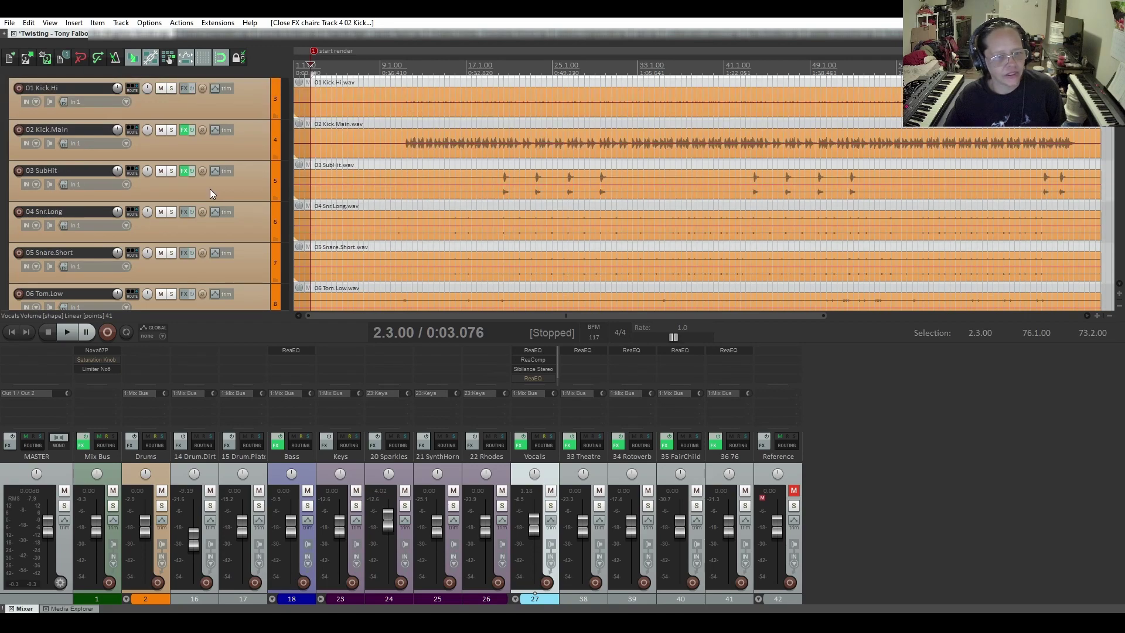
click(183, 175)
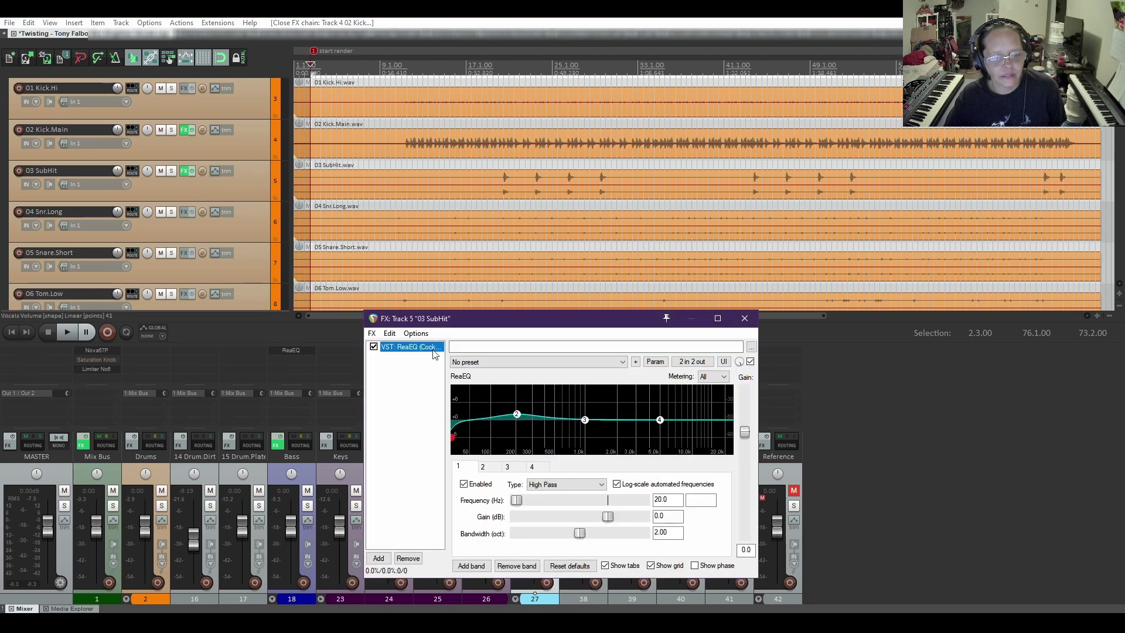
drag(484, 321, 431, 167)
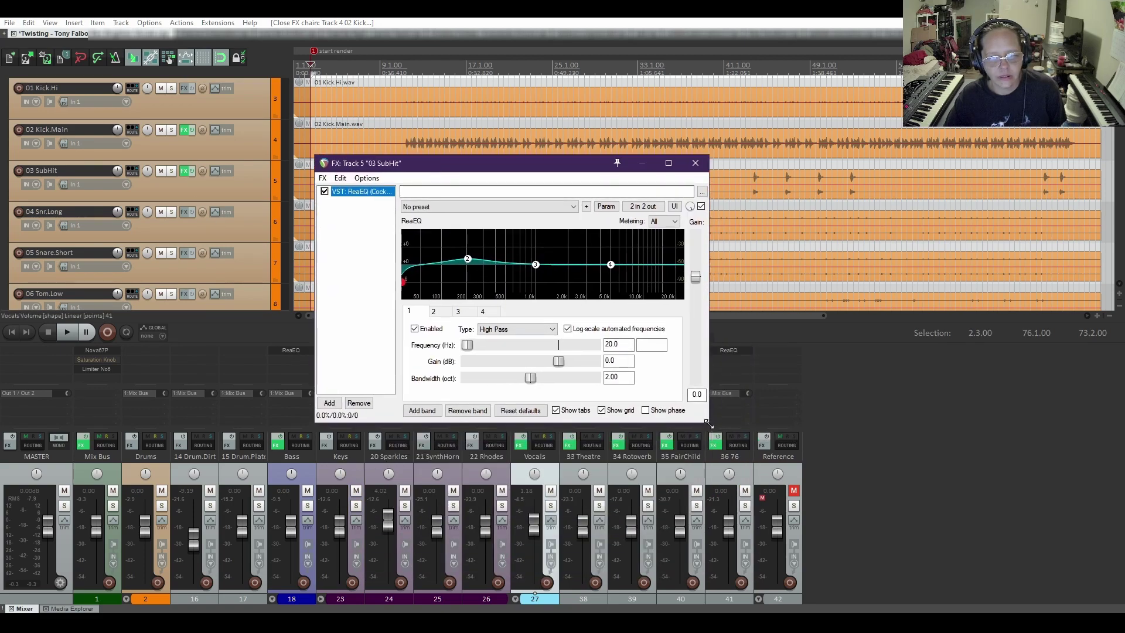
drag(707, 422, 844, 476)
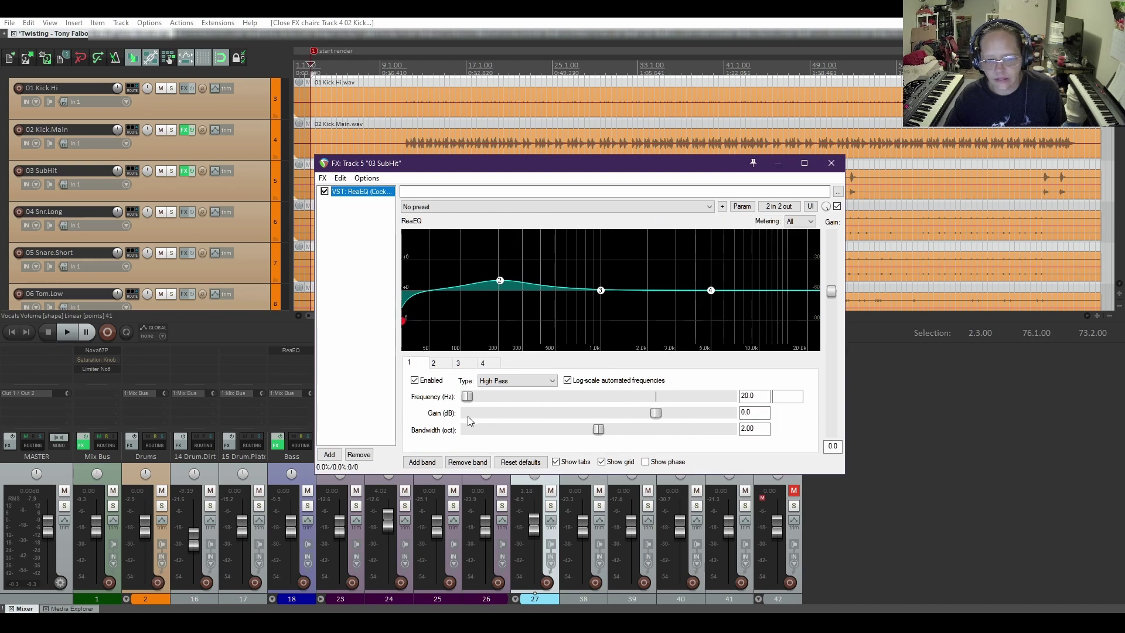
click(434, 364)
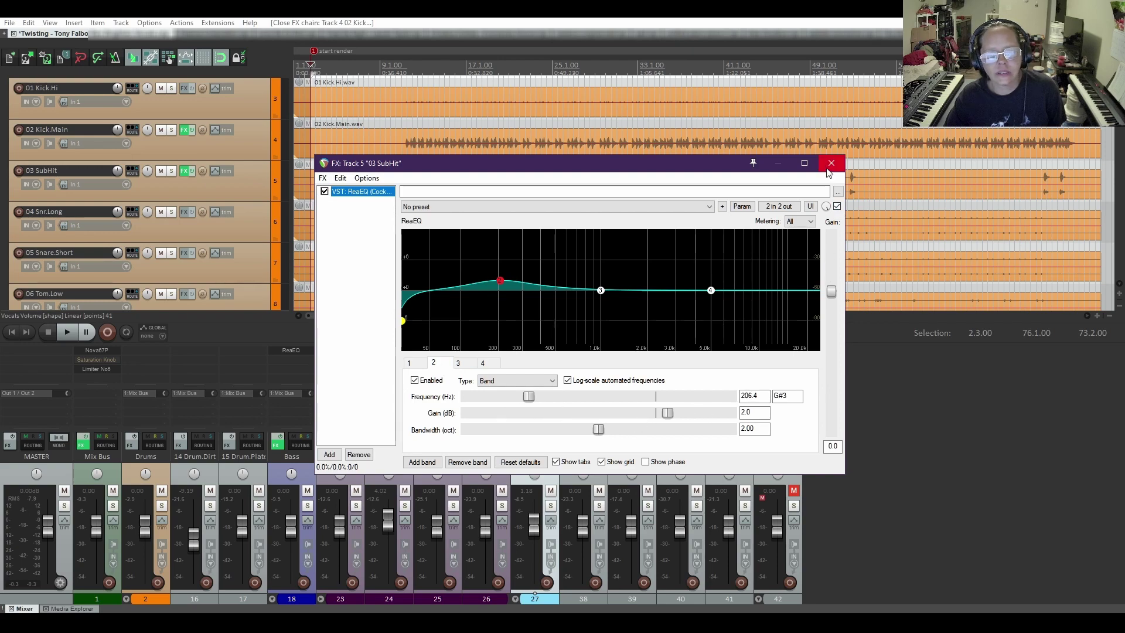
click(830, 166)
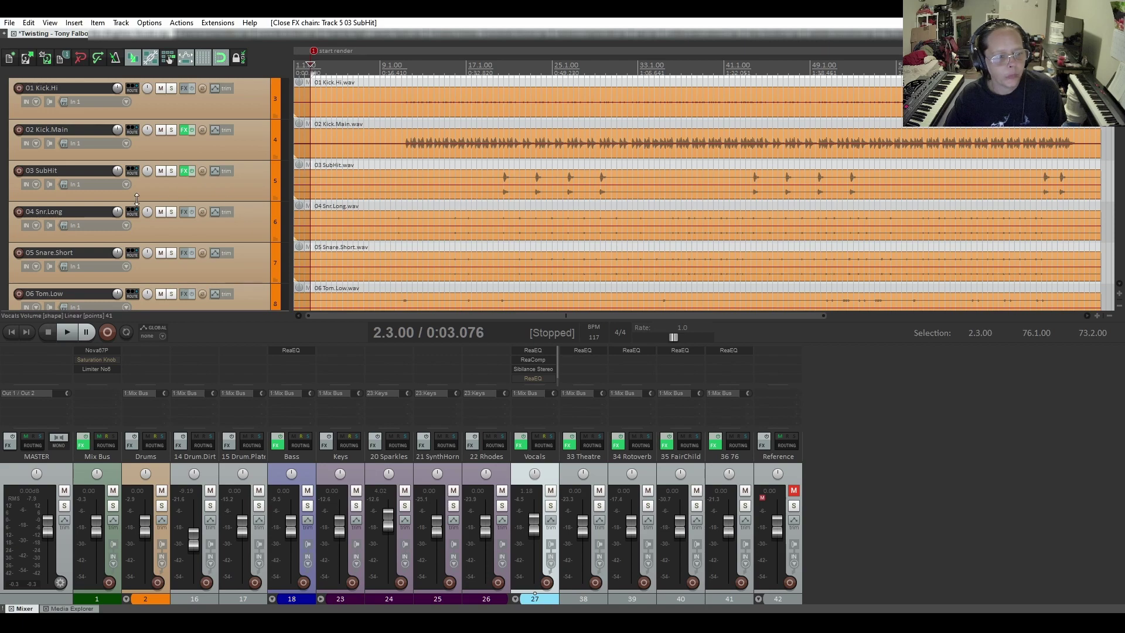
- Look over the individual drum tracks, expanding the Drums folder in the mixer to check its faders and collapsing it again
scroll(136, 199, down, 2)
scroll(136, 199, down, 1)
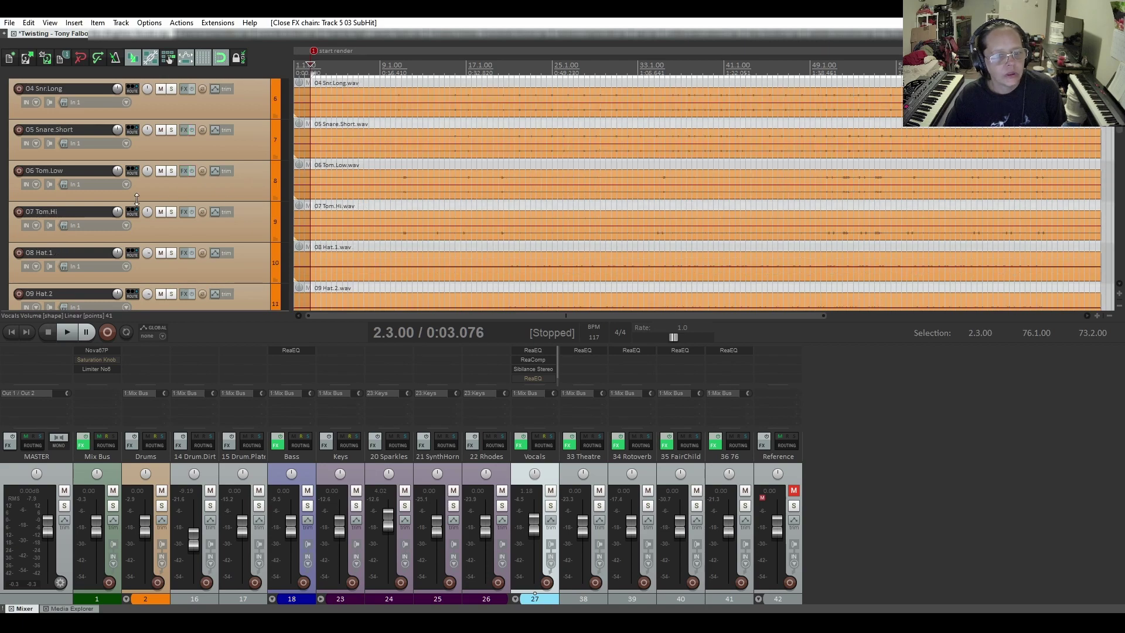
scroll(137, 198, down, 5)
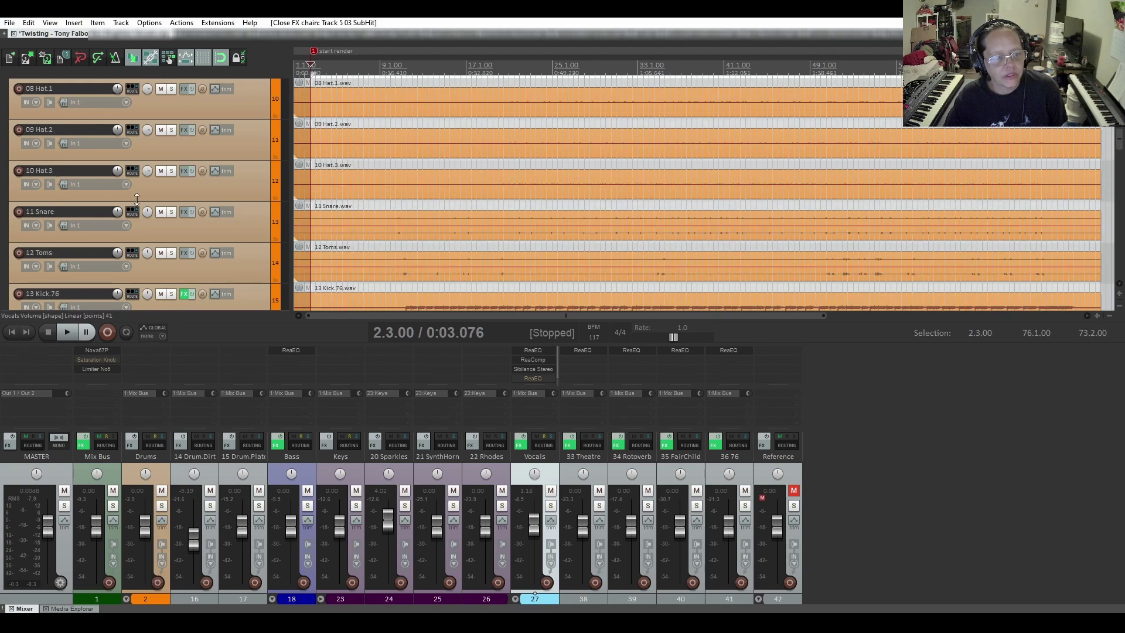
scroll(137, 198, up, 5)
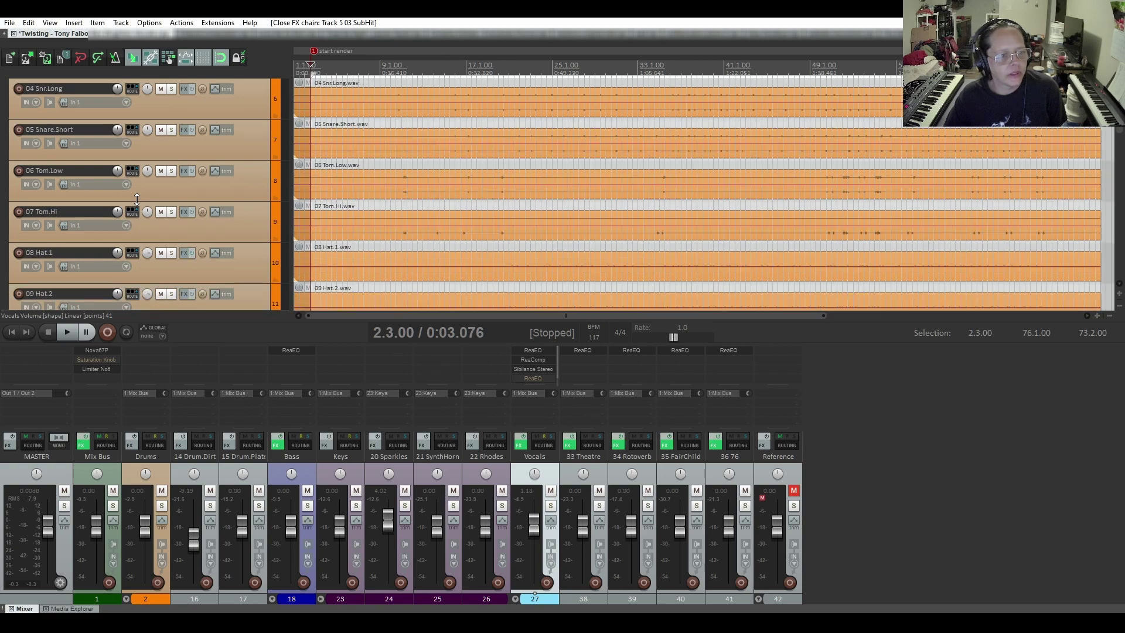
scroll(136, 198, down, 1)
scroll(157, 197, down, 2)
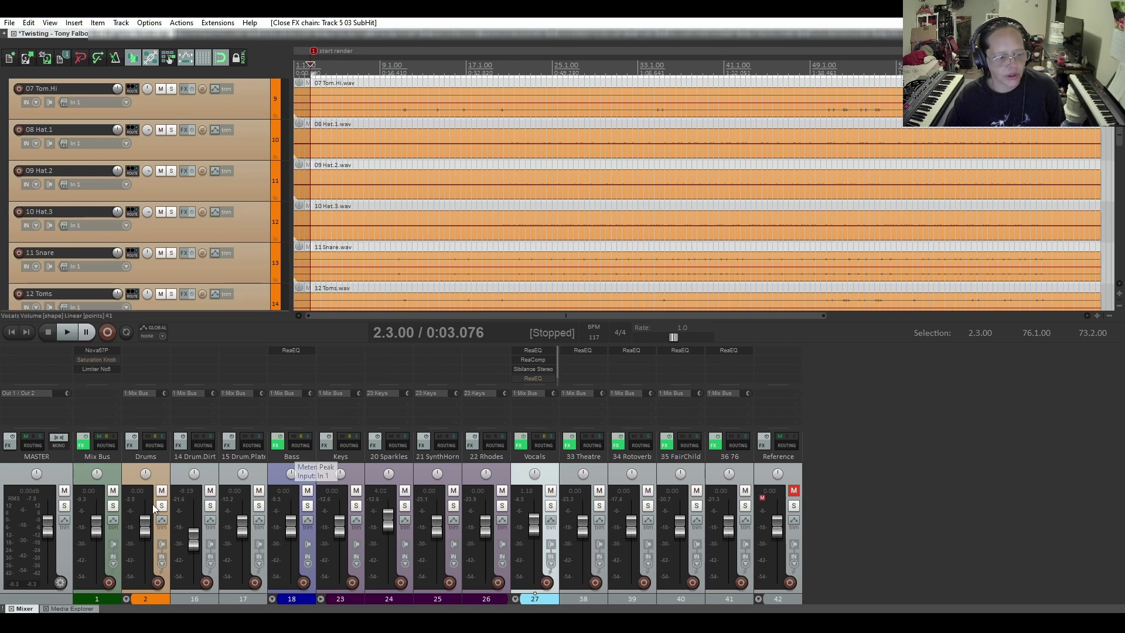
click(127, 598)
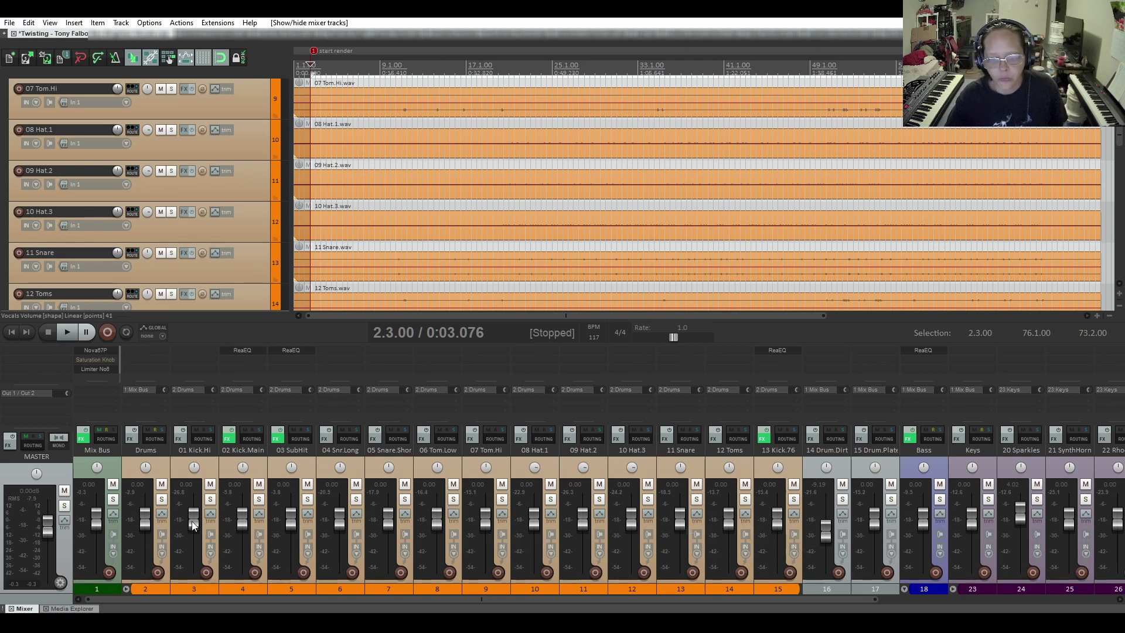
click(125, 589)
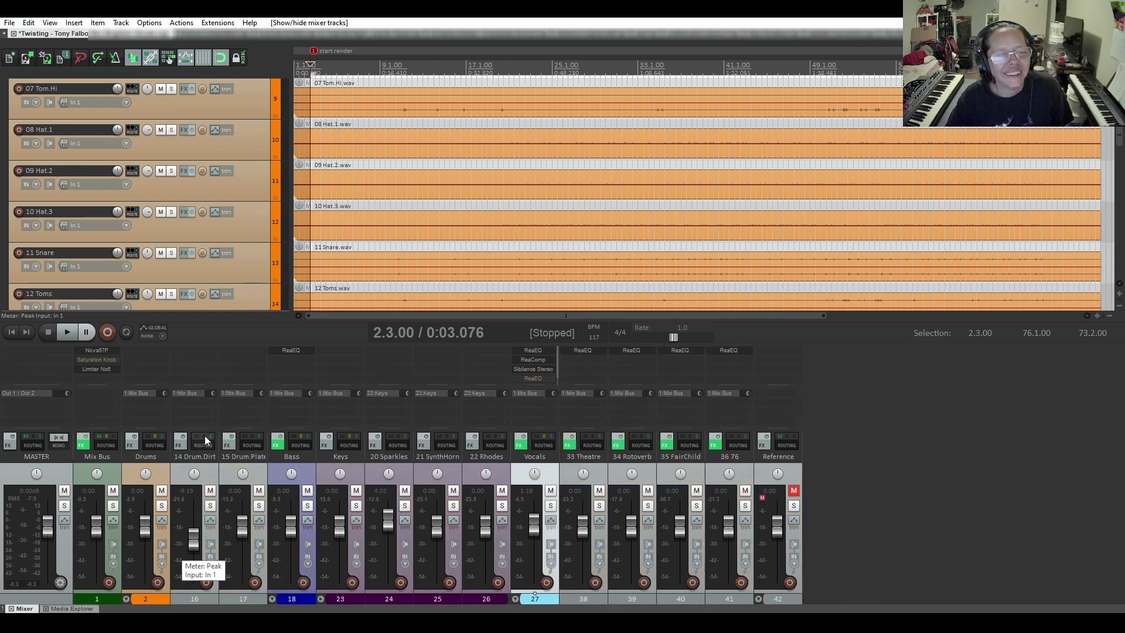
- Inspect the ReaEQ on the 13 Kick.76 track in an enlarged window, checking its high-pass band and band 3, and close it
scroll(63, 176, up, 7)
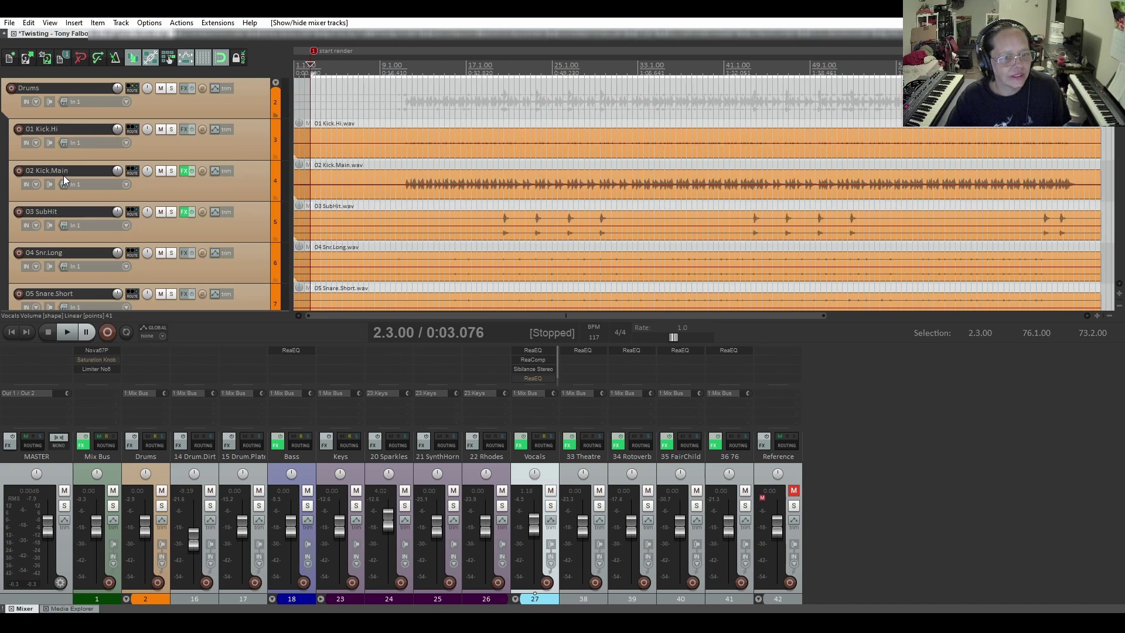
scroll(63, 174, down, 7)
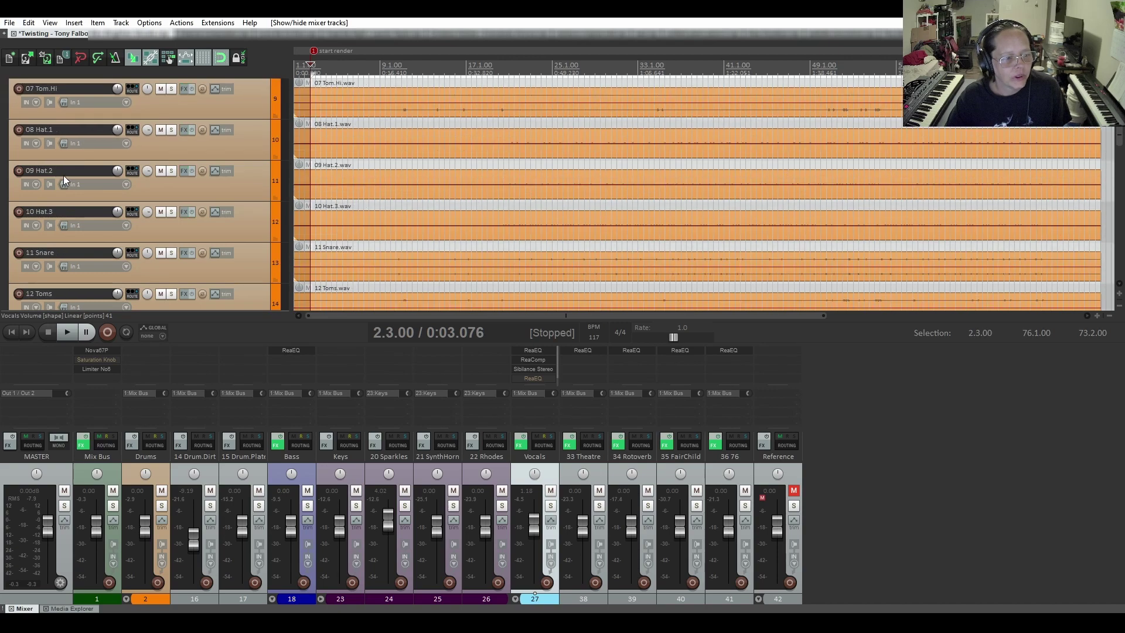
scroll(63, 175, down, 3)
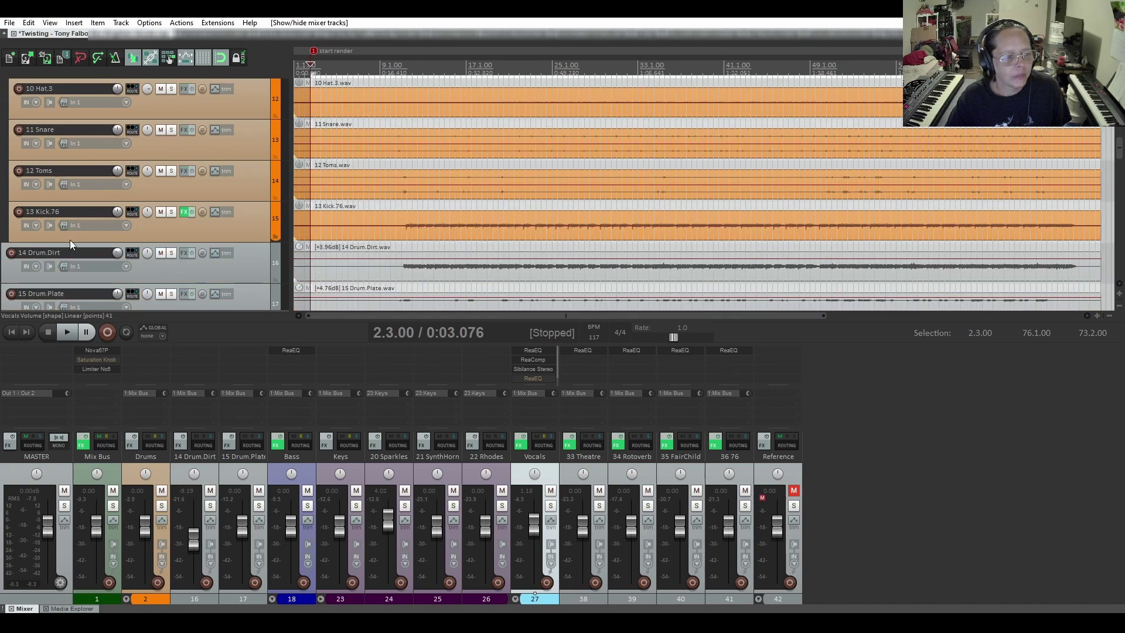
click(182, 213)
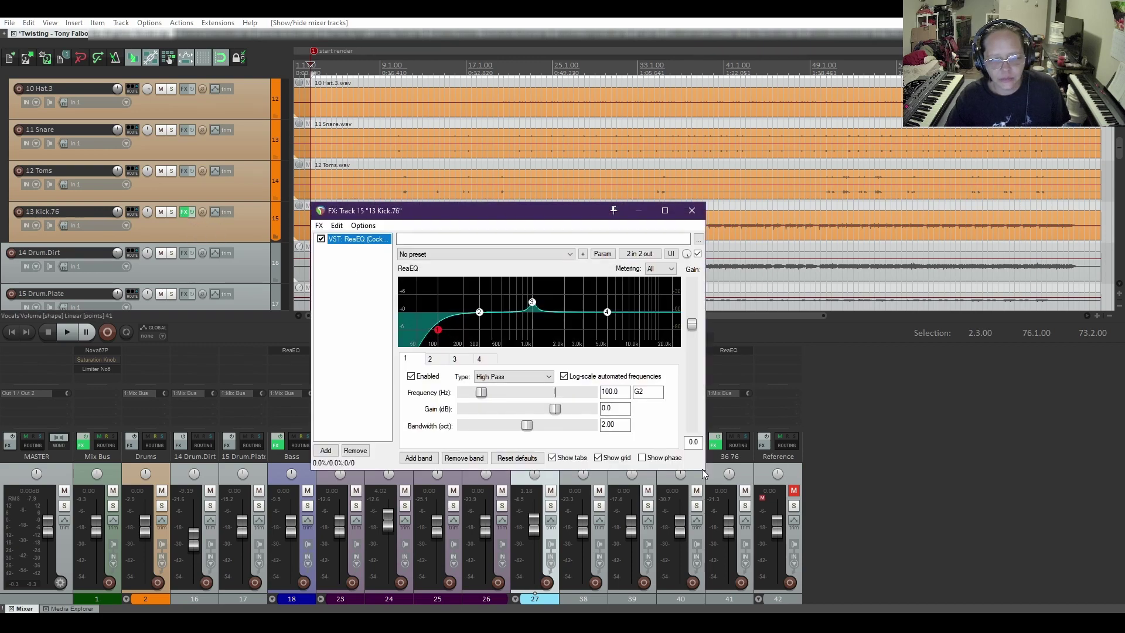
drag(704, 470, 799, 552)
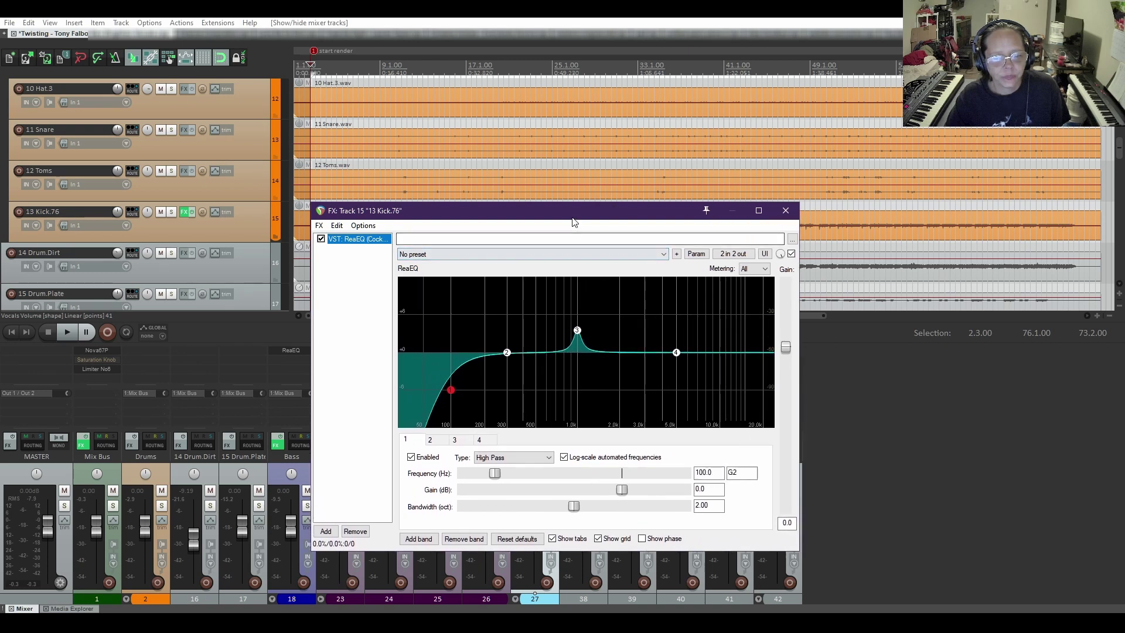
drag(586, 210, 560, 130)
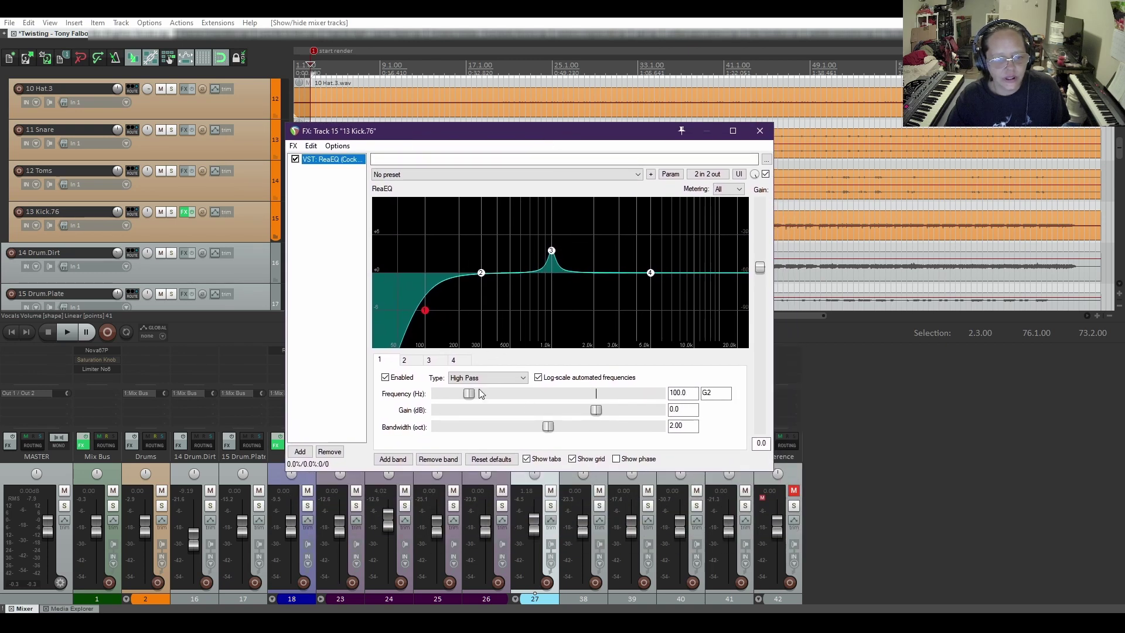
click(432, 364)
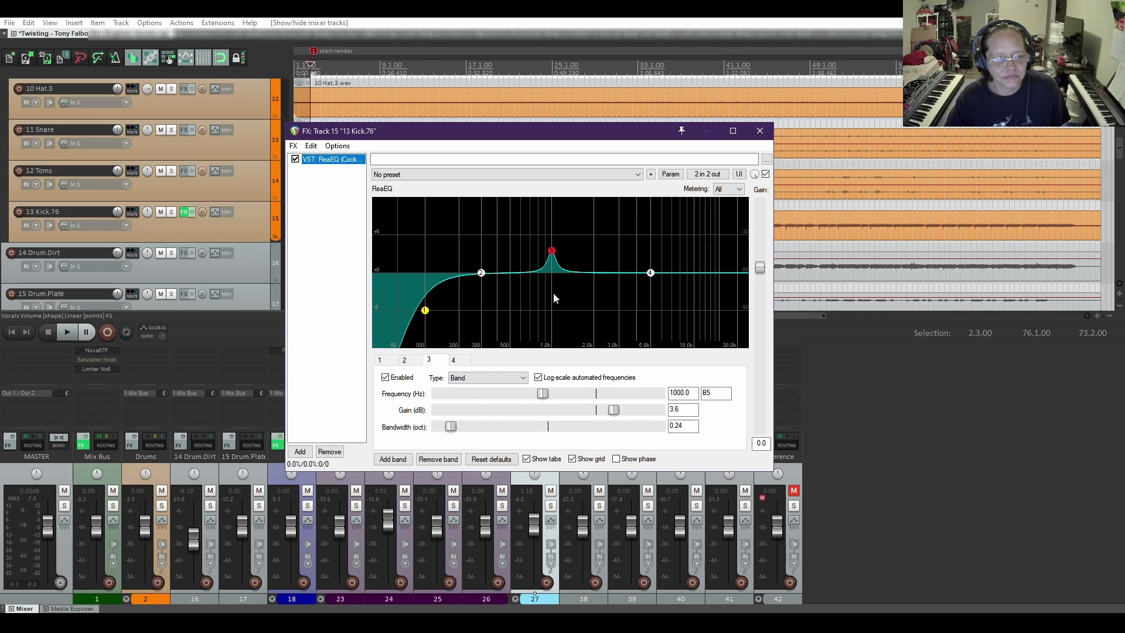
click(759, 131)
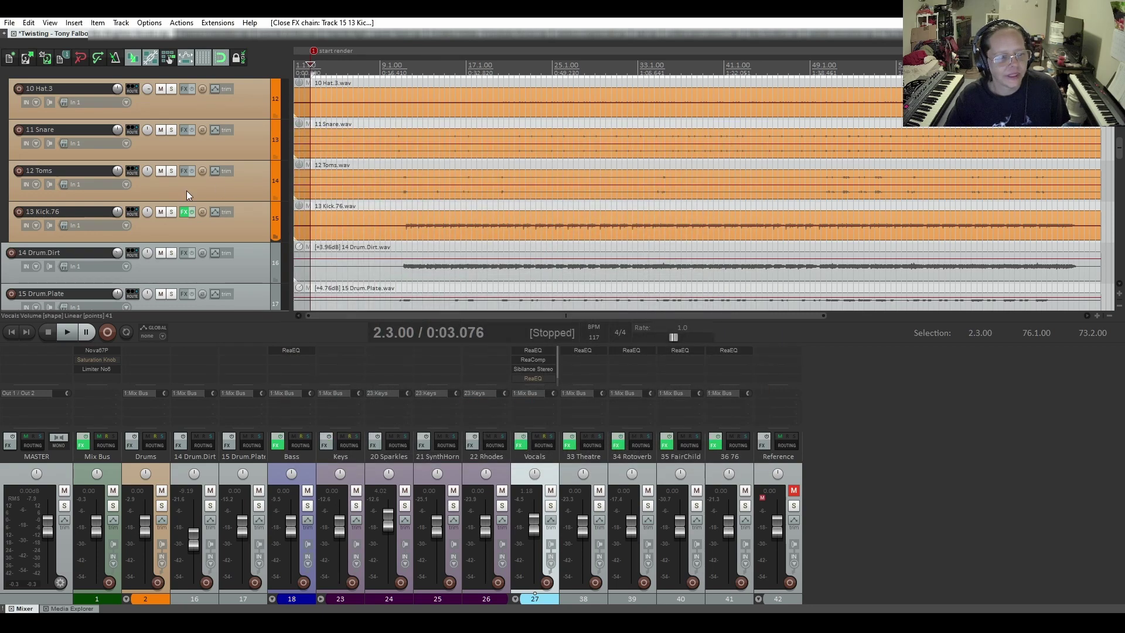
- Listen to the 14 Drum.Dirt and 15 Drum.Plate tracks soloed together from bar 11, and unsolo both after stopping playback
scroll(185, 193, down, 2)
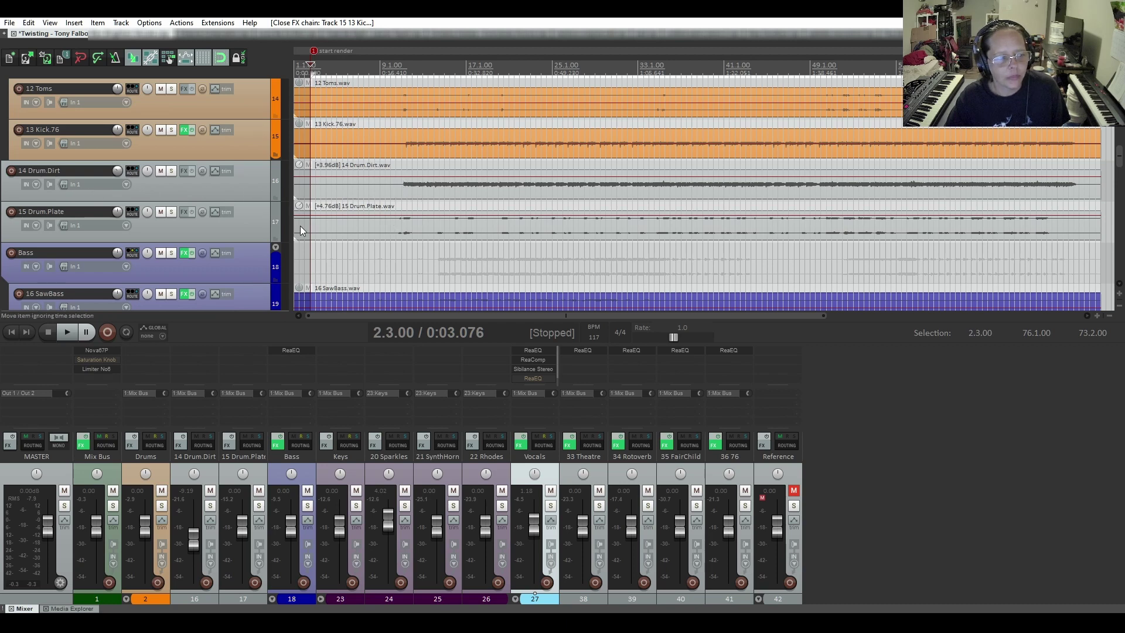
click(402, 180)
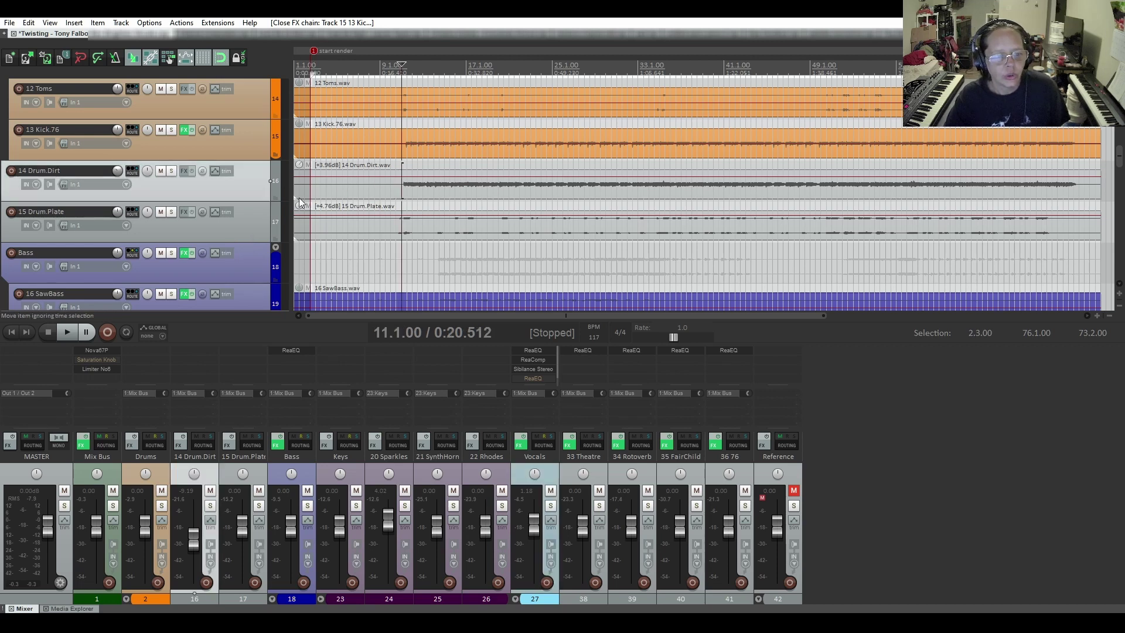
click(171, 170)
click(63, 333)
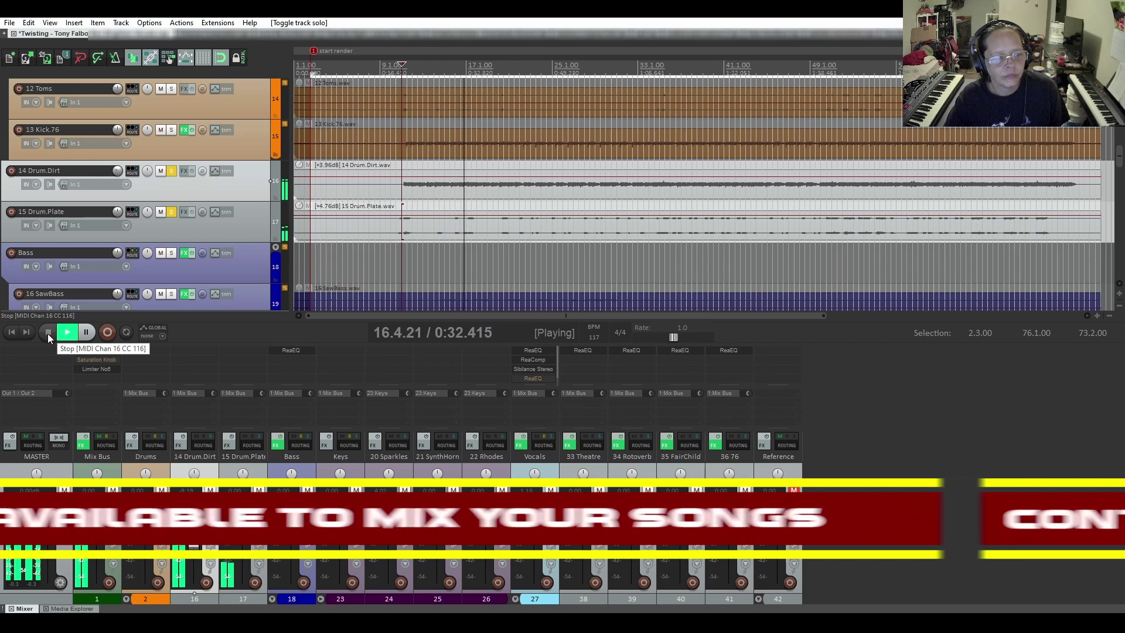
click(47, 332)
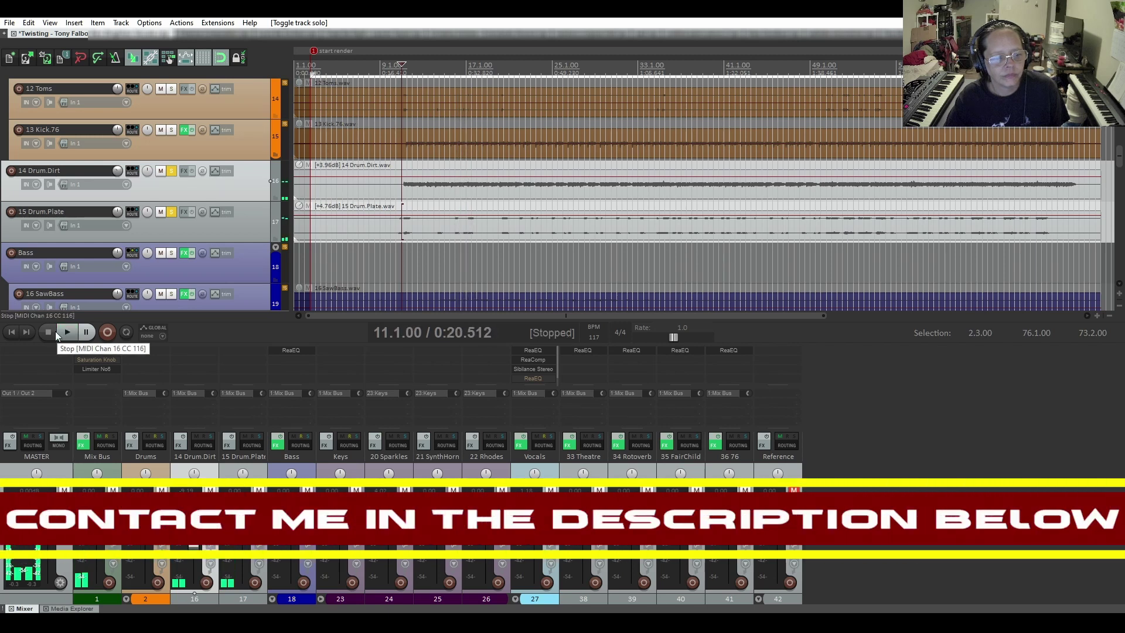
click(171, 170)
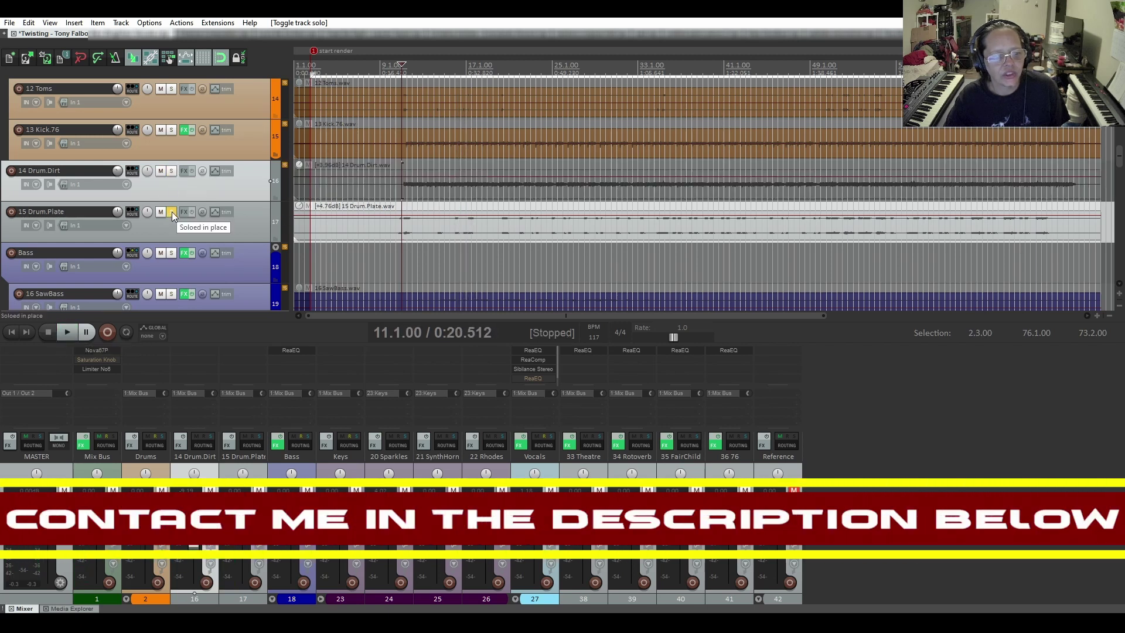
click(171, 212)
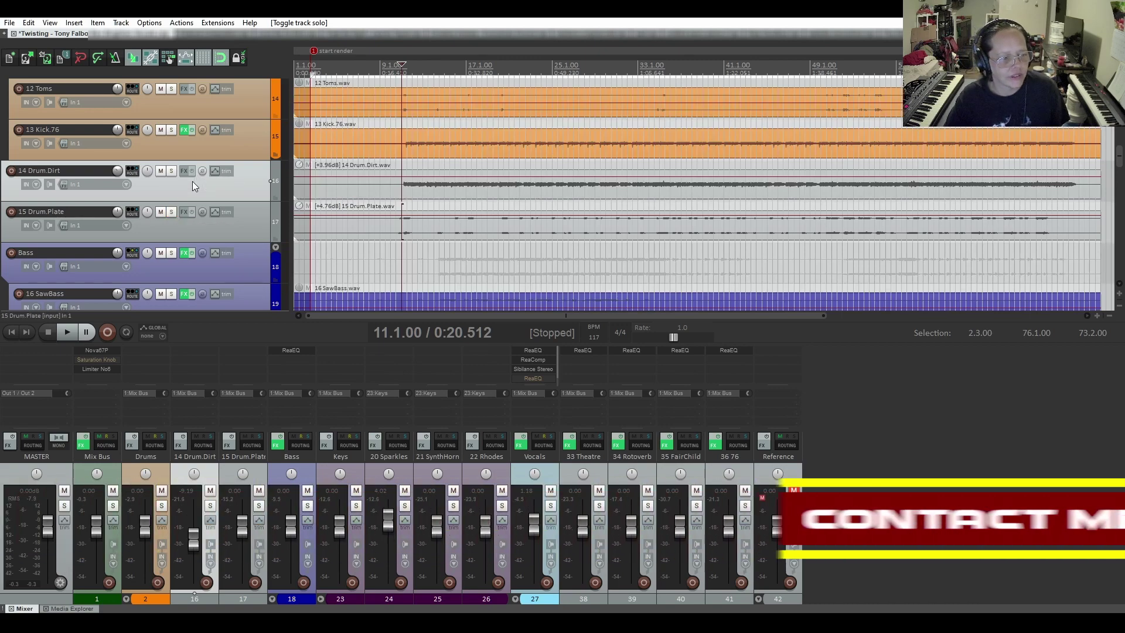
- Inspect the ReaEQ high-pass filter on the Bass folder track and close the effect window
scroll(193, 181, down, 3)
scroll(192, 181, down, 1)
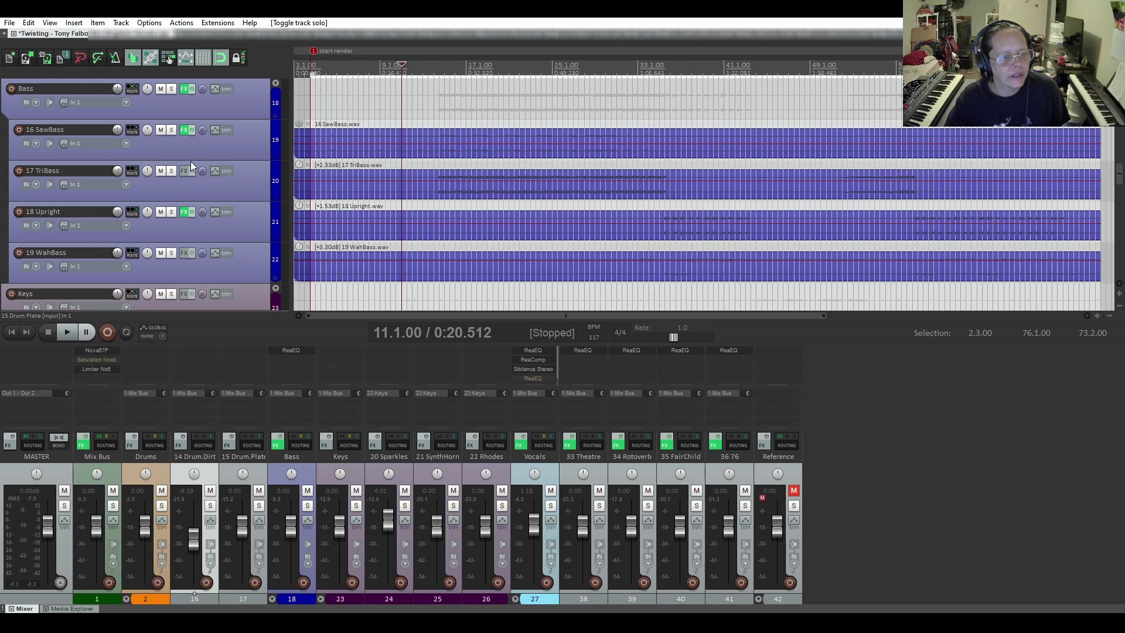
click(184, 90)
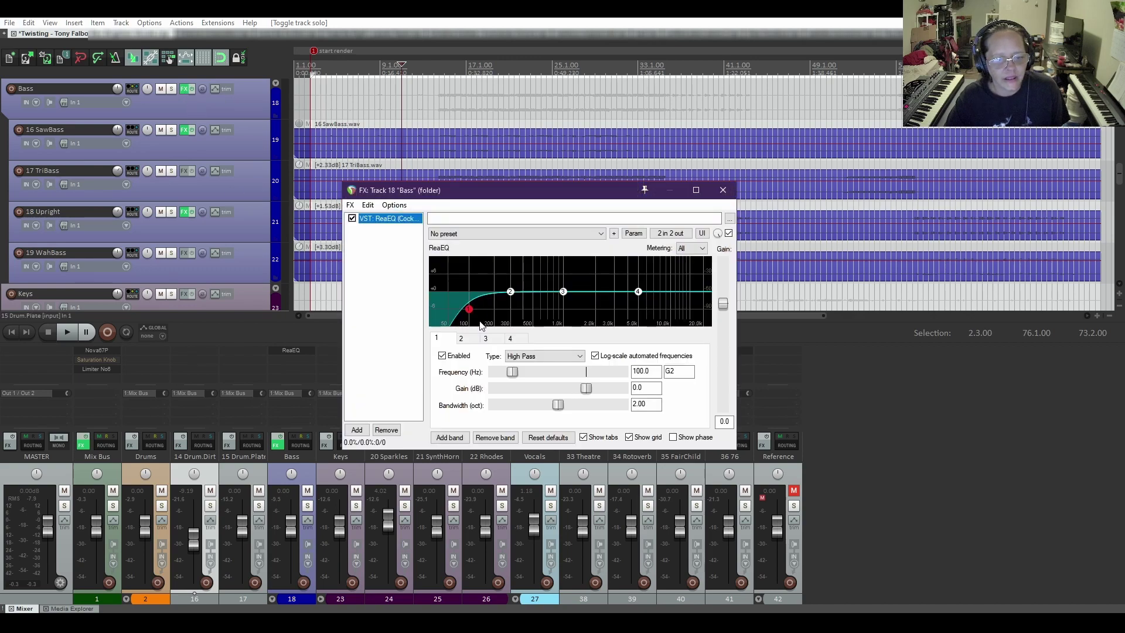
click(722, 189)
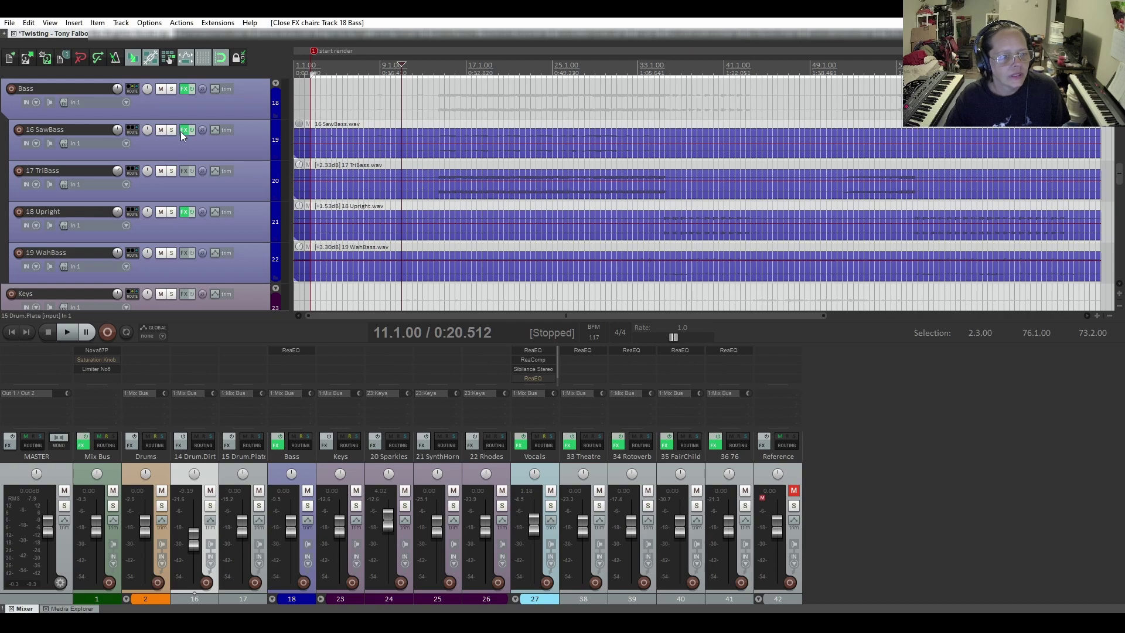
- Inspect the ReaEQ high-pass filter on the 16 SawBass track and close the effect window
click(184, 129)
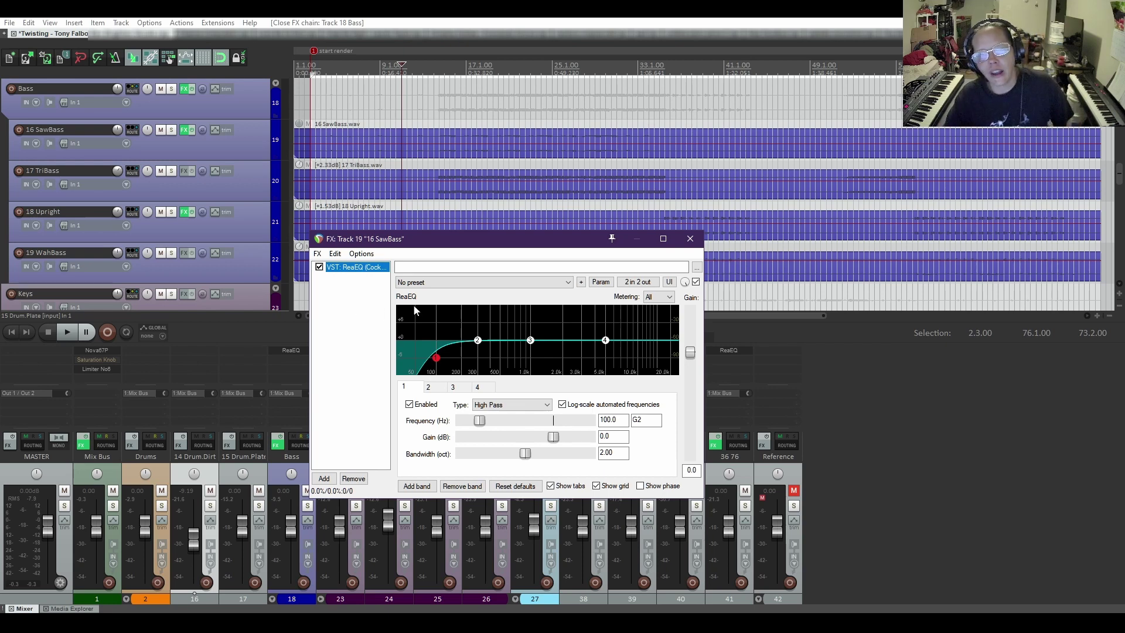
click(690, 239)
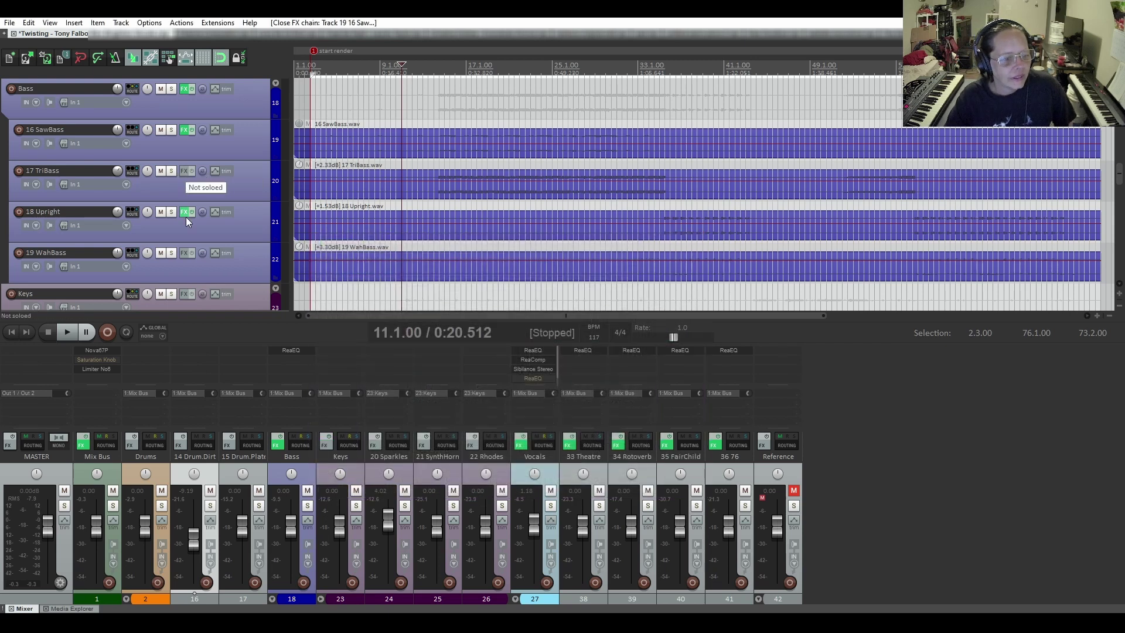
- Listen to the Bass folder soloed from 14.3.00 and again from 35.3.00, and unsolo it after stopping playback
click(171, 89)
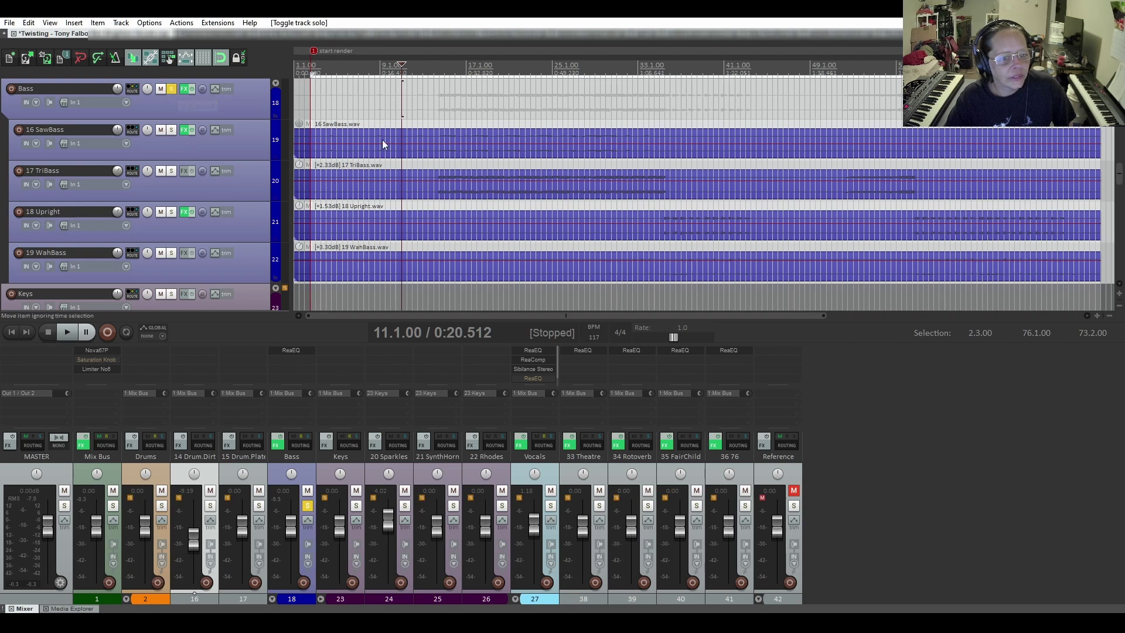
click(431, 126)
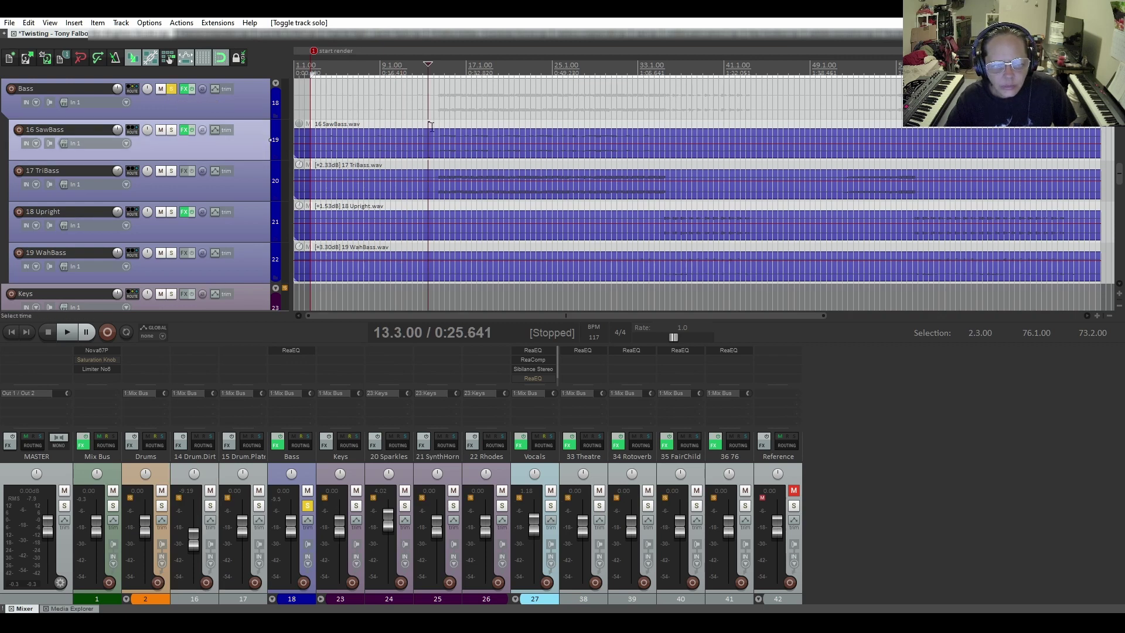
click(440, 126)
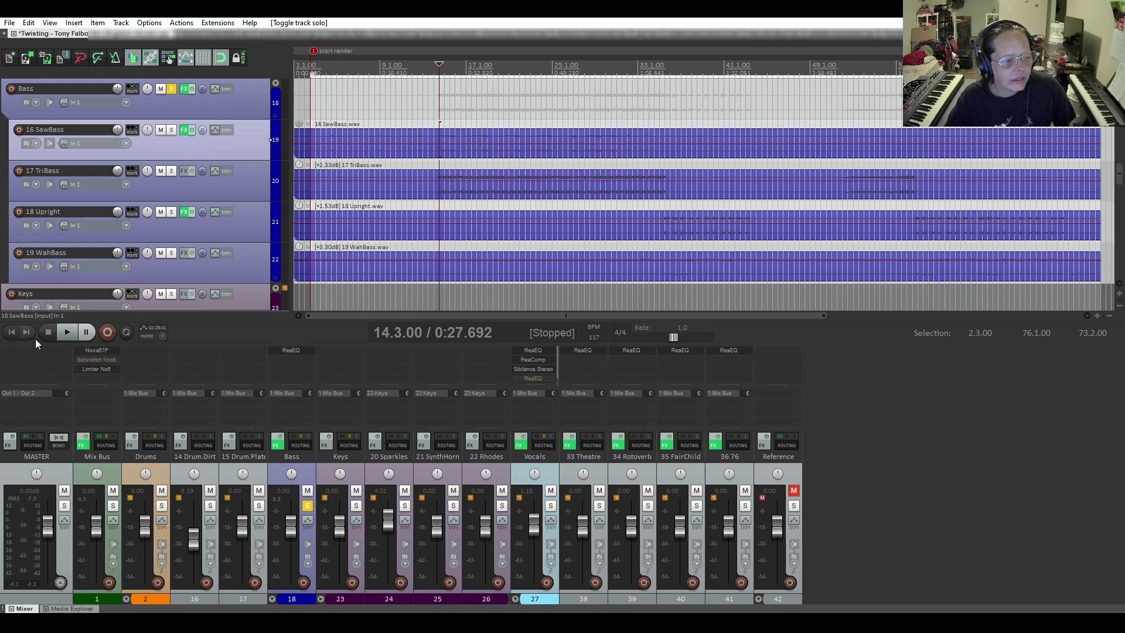
click(67, 332)
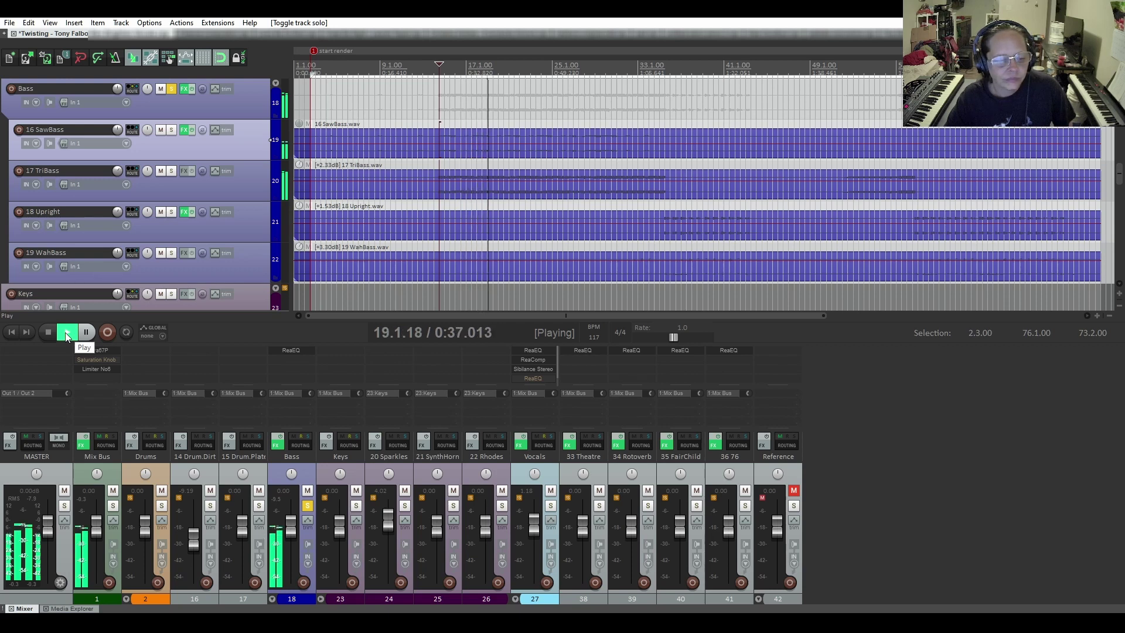
click(664, 164)
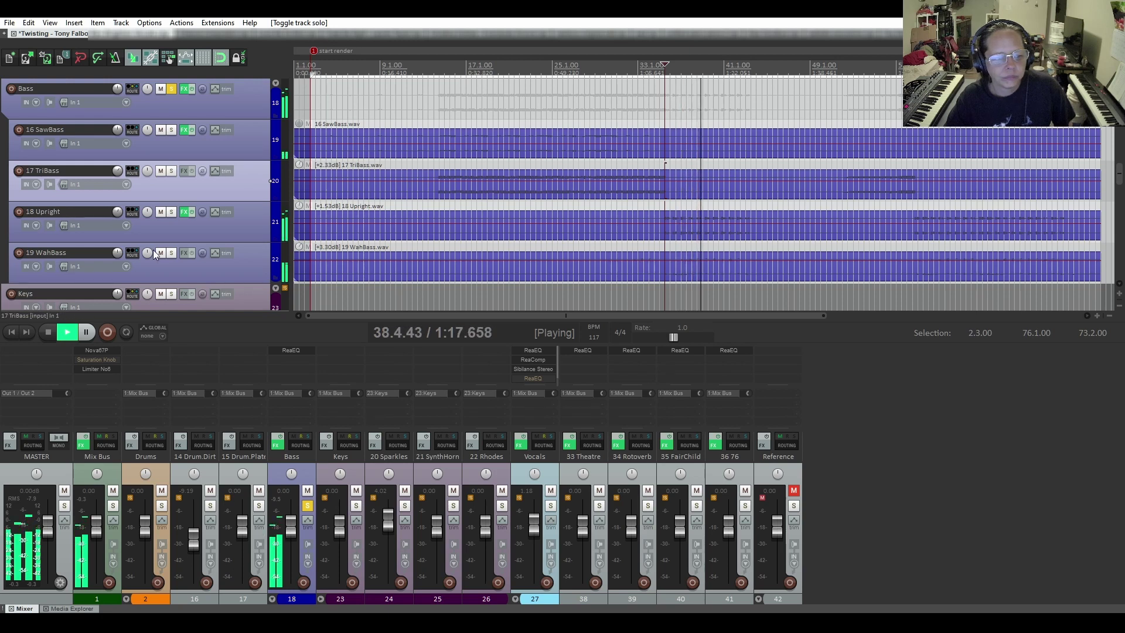
click(47, 332)
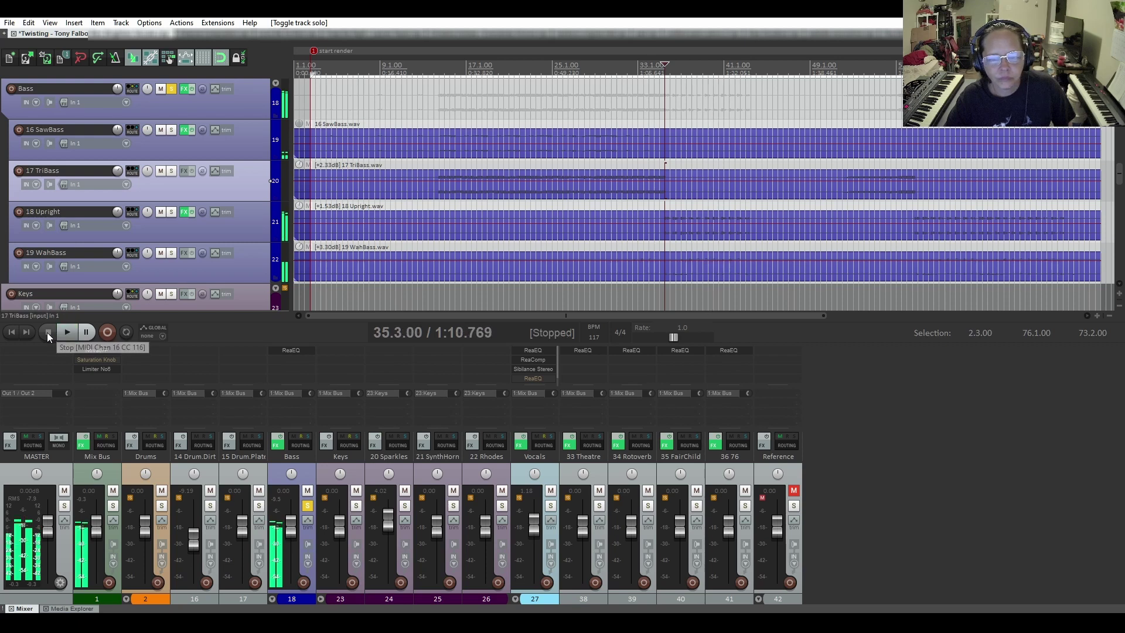
click(168, 90)
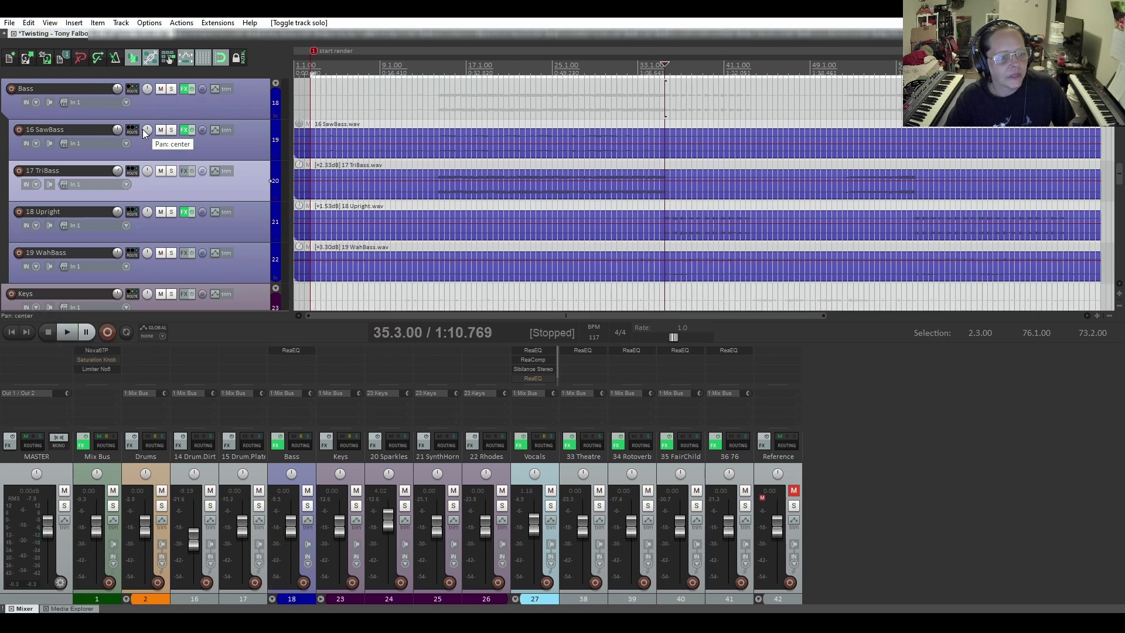
- Check the effect chains of the Keys folder and the 20 Sparkles track, closing each effect window
scroll(142, 129, down, 1)
scroll(143, 129, down, 3)
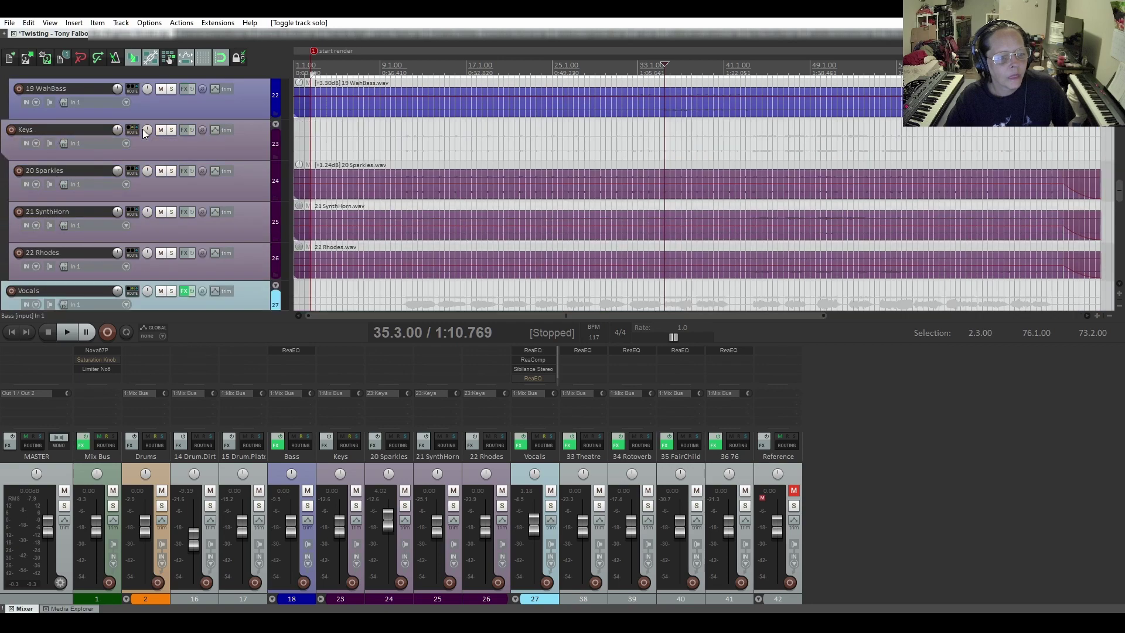
scroll(142, 128, down, 1)
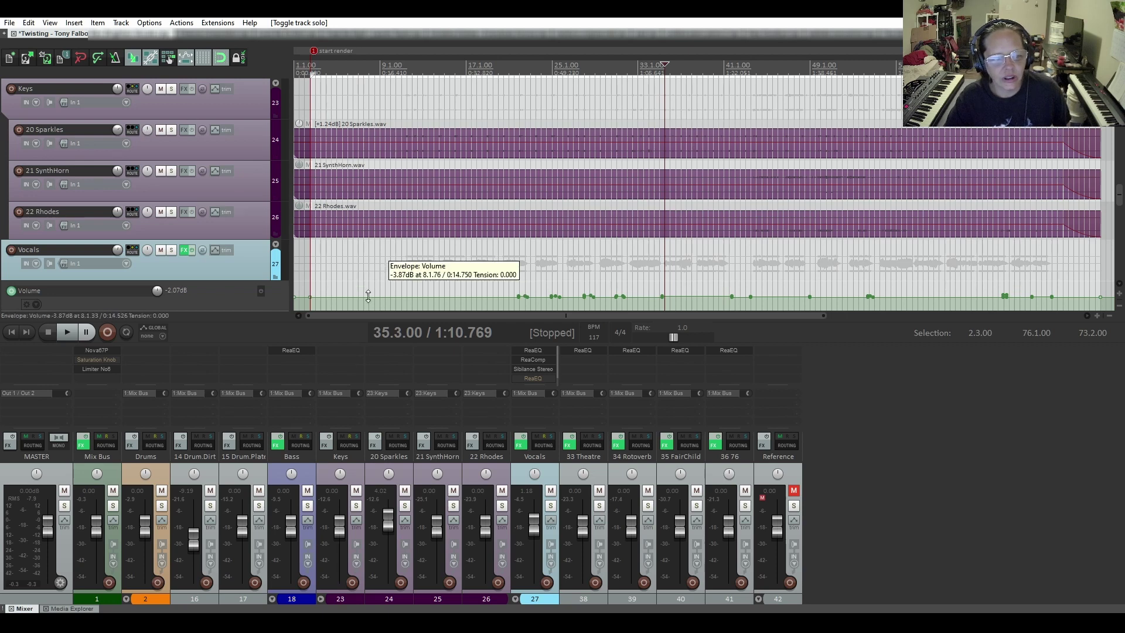
scroll(194, 202, up, 1)
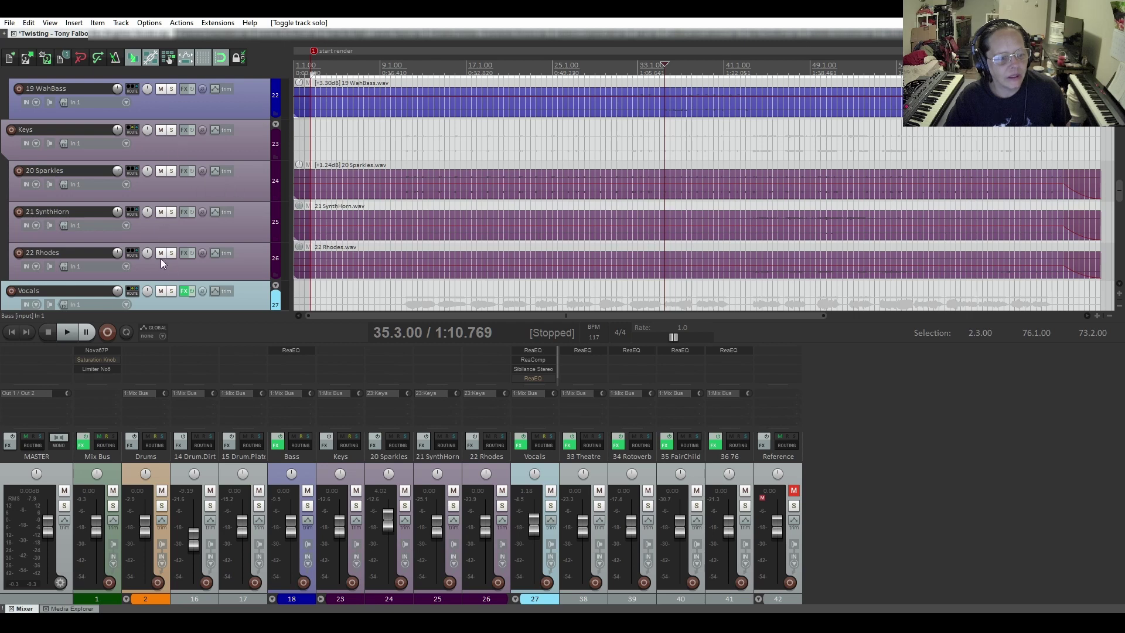
click(185, 128)
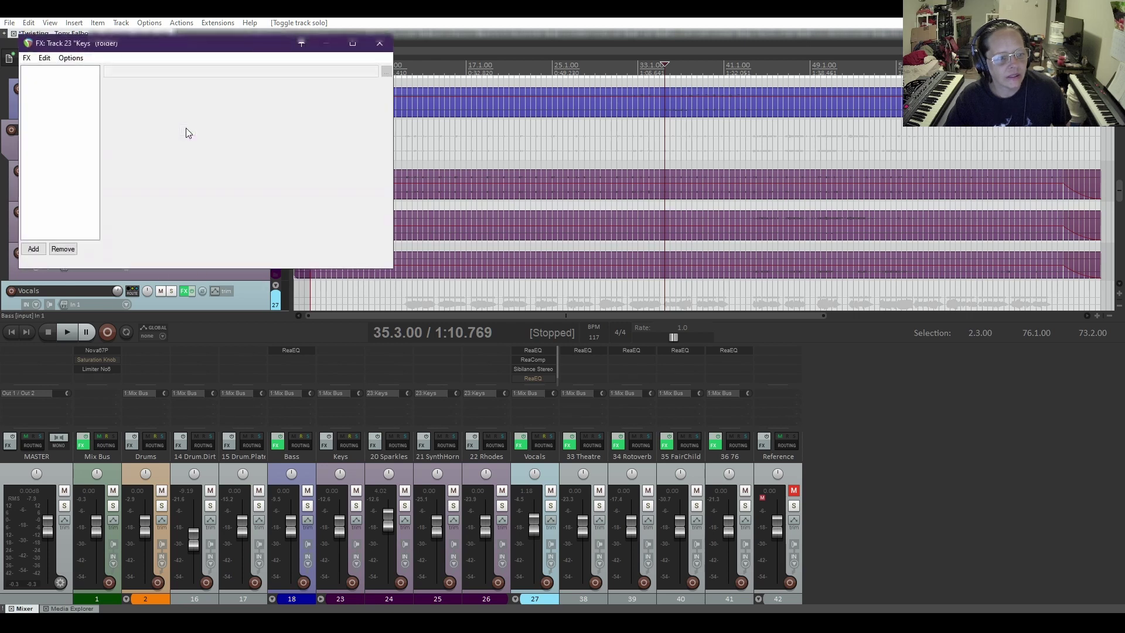
click(384, 45)
click(184, 171)
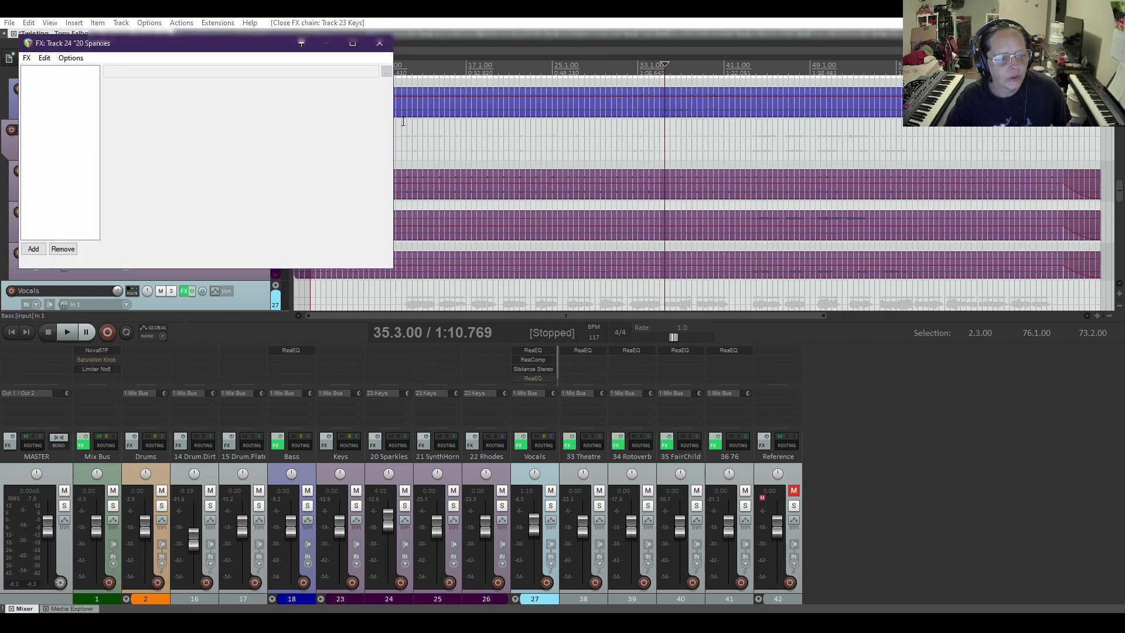
click(380, 44)
scroll(188, 212, down, 2)
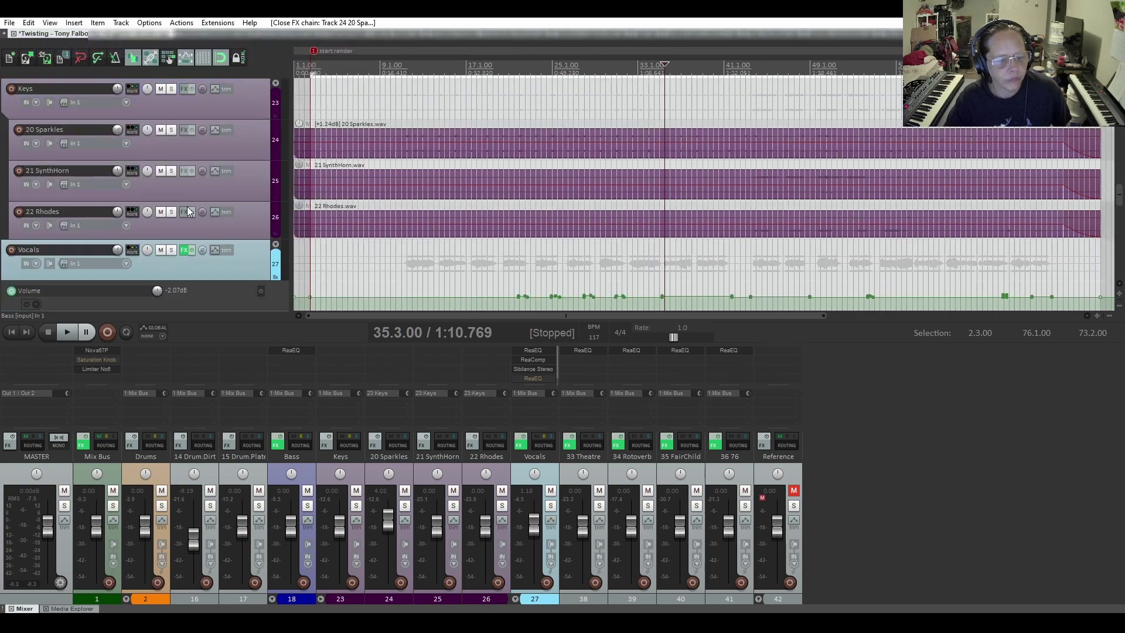
scroll(188, 212, up, 1)
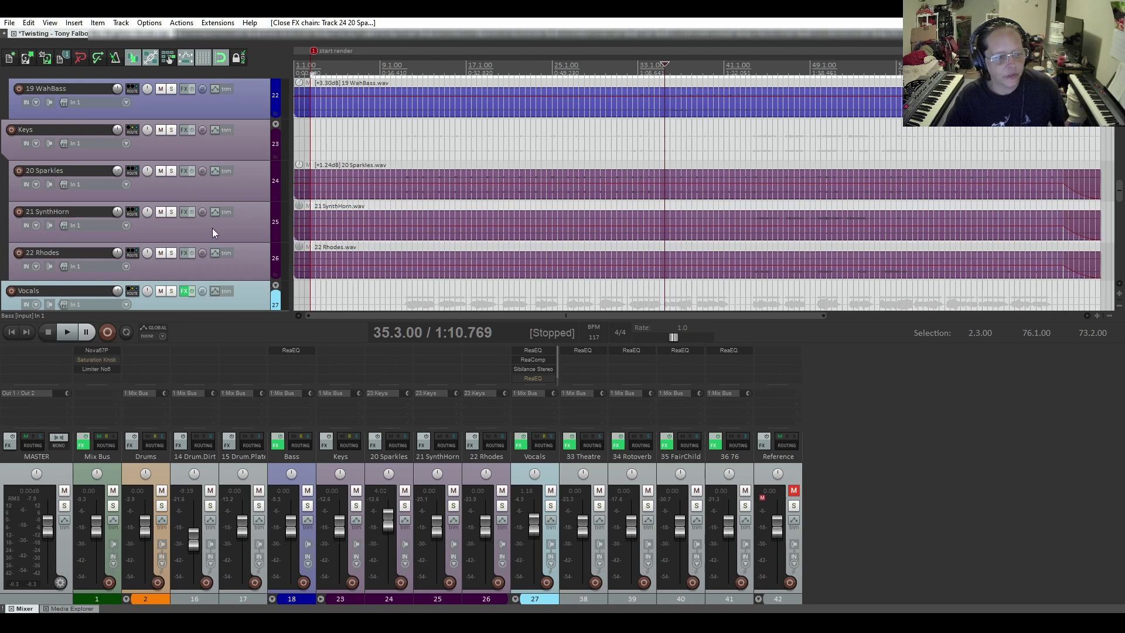
- Solo the Keys folder, listen to it from 11.3.00 and stop playback
click(171, 129)
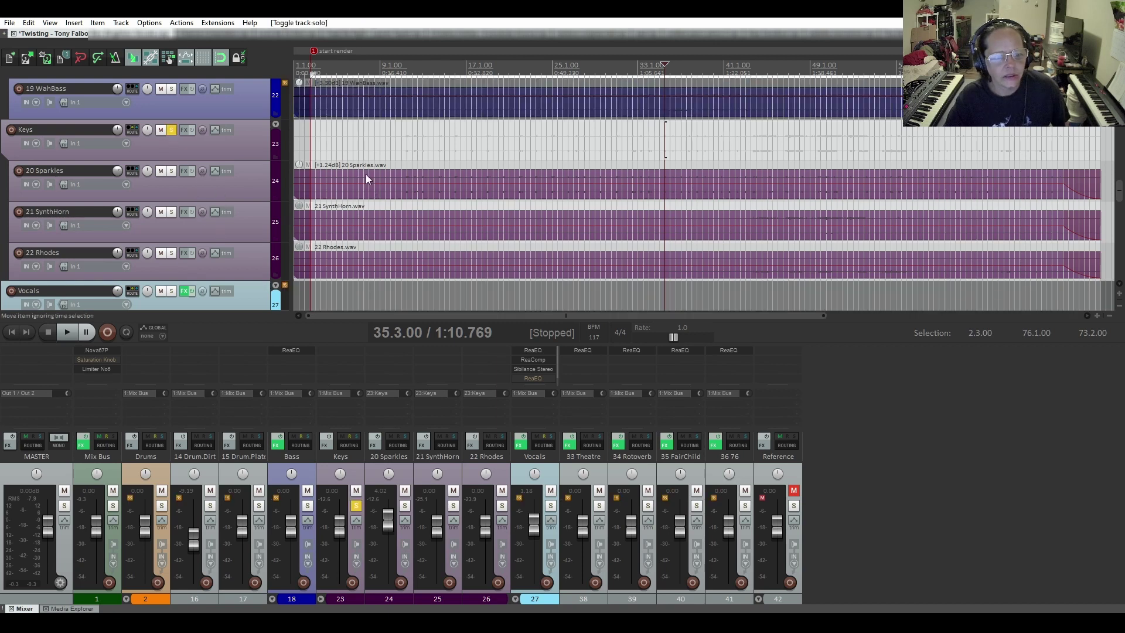
click(407, 159)
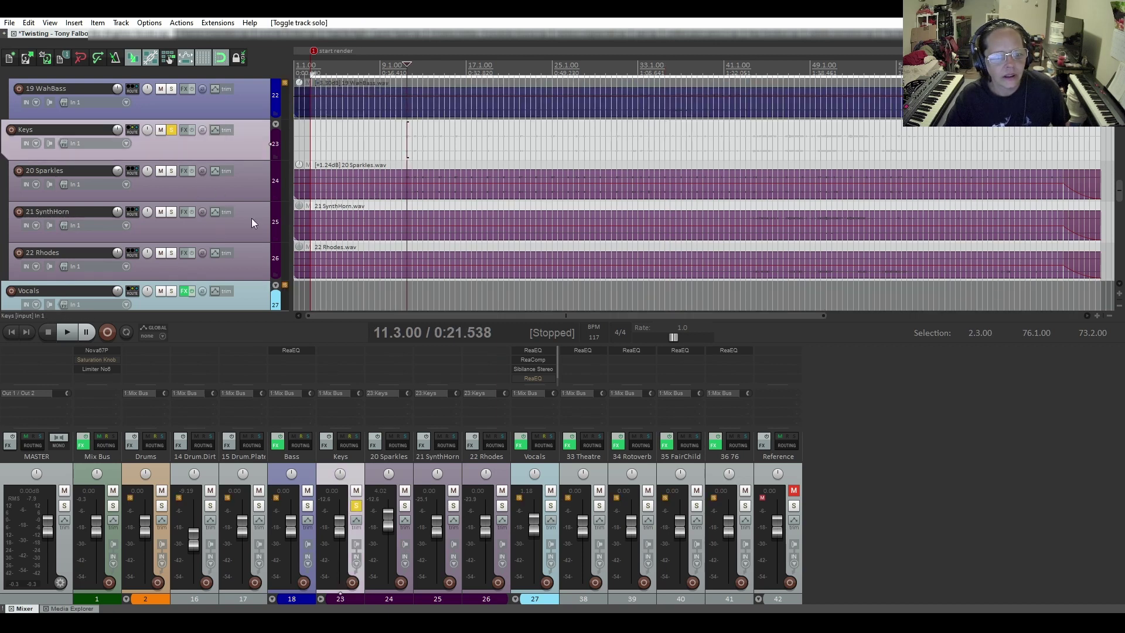
click(68, 332)
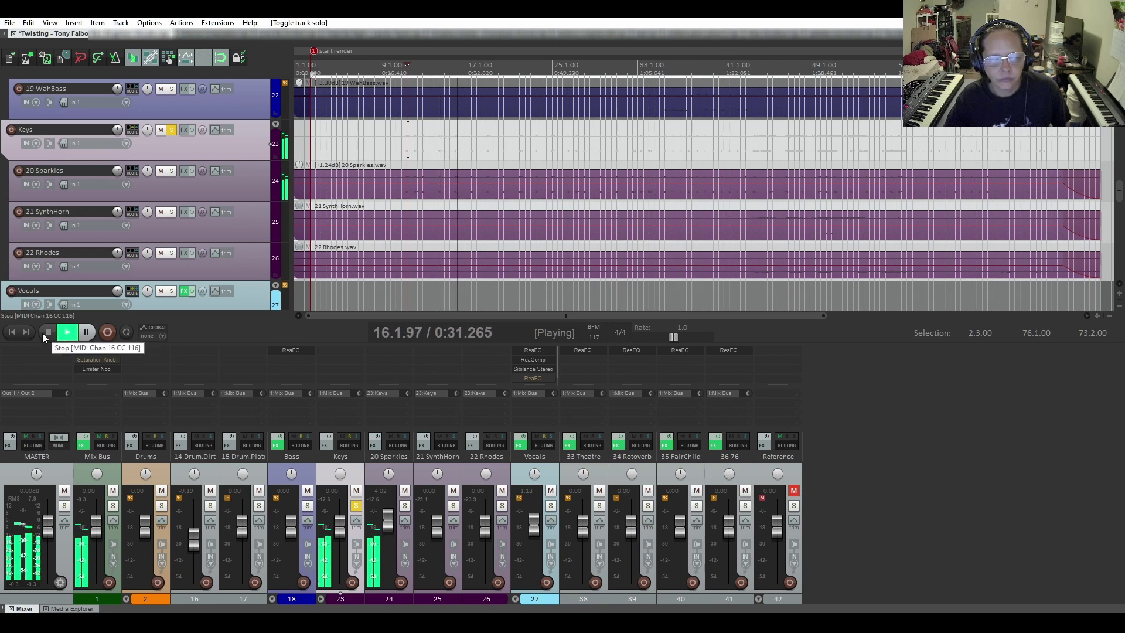
click(45, 332)
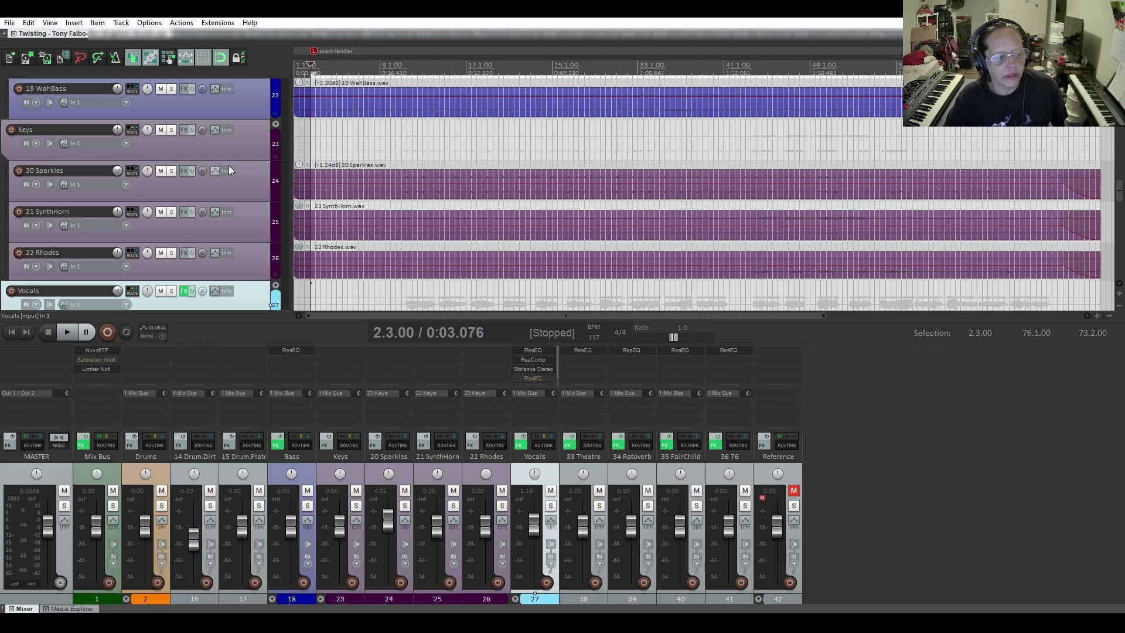
- Look over the Vocals folder and its individual vocal tracks, placing the edit cursor at 11.3.00 where the vocals begin
scroll(230, 161, down, 3)
scroll(229, 161, up, 3)
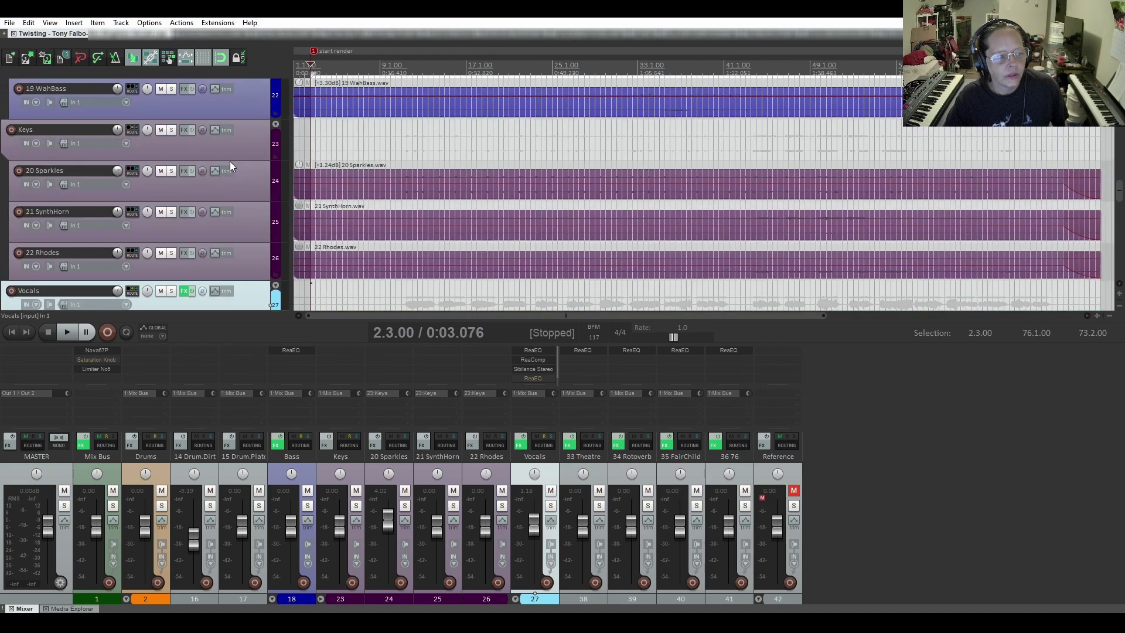
scroll(229, 164, down, 3)
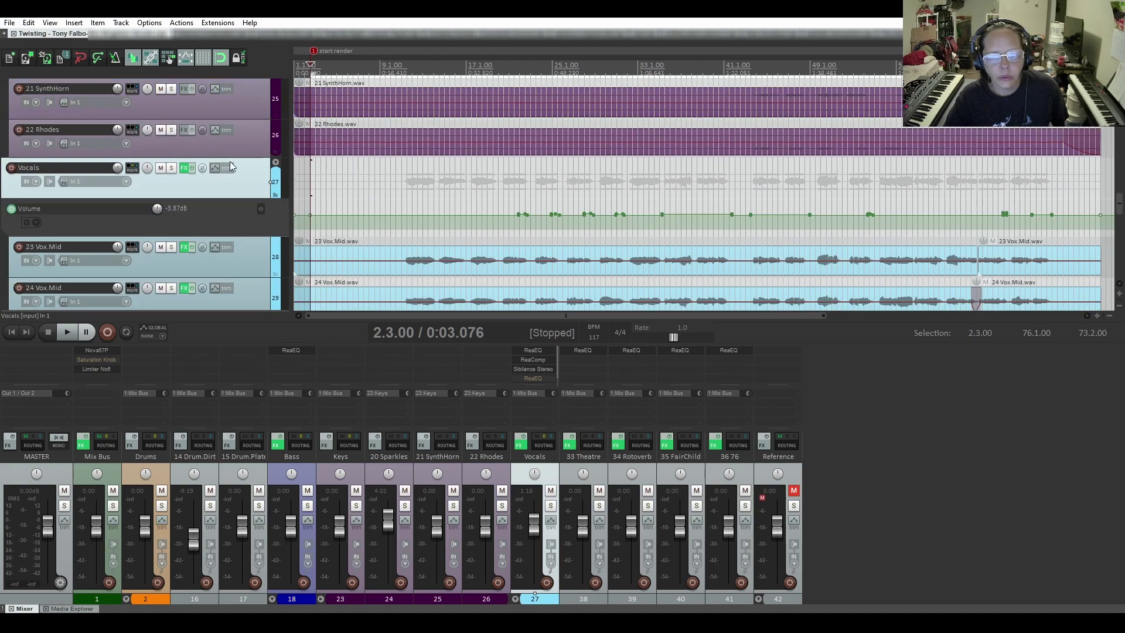
scroll(229, 165, up, 3)
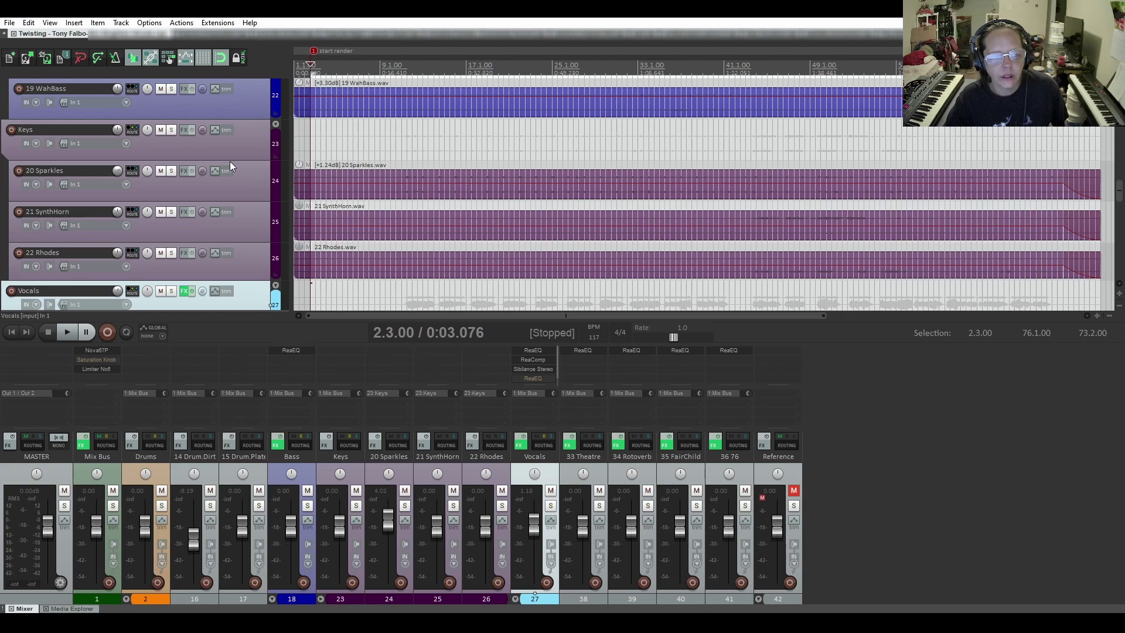
scroll(229, 160, down, 3)
scroll(230, 160, down, 1)
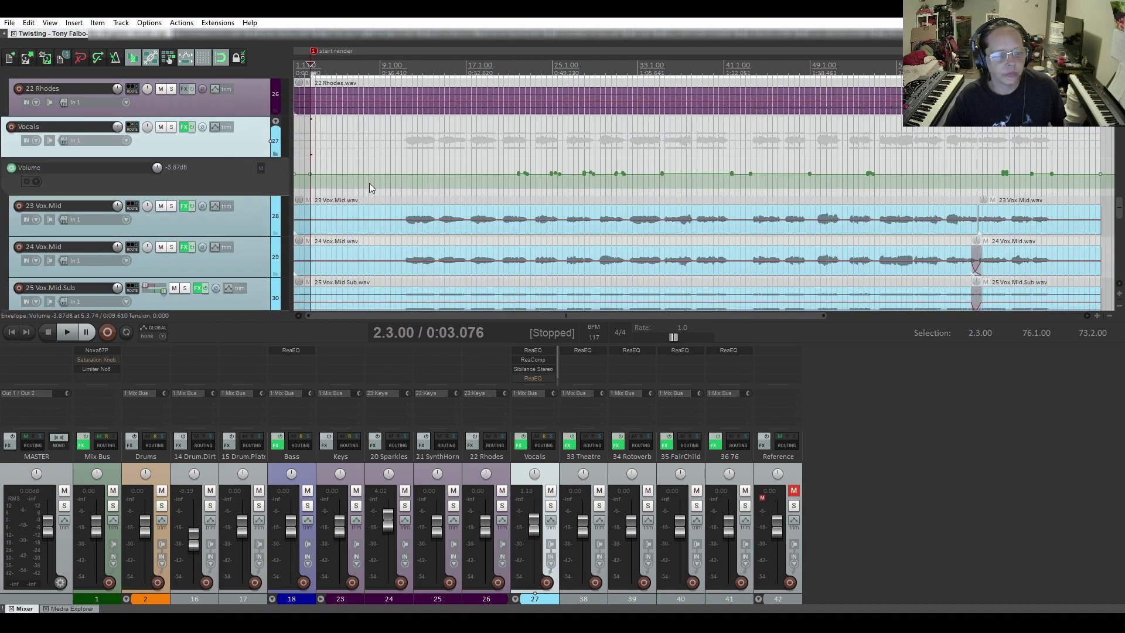
click(405, 192)
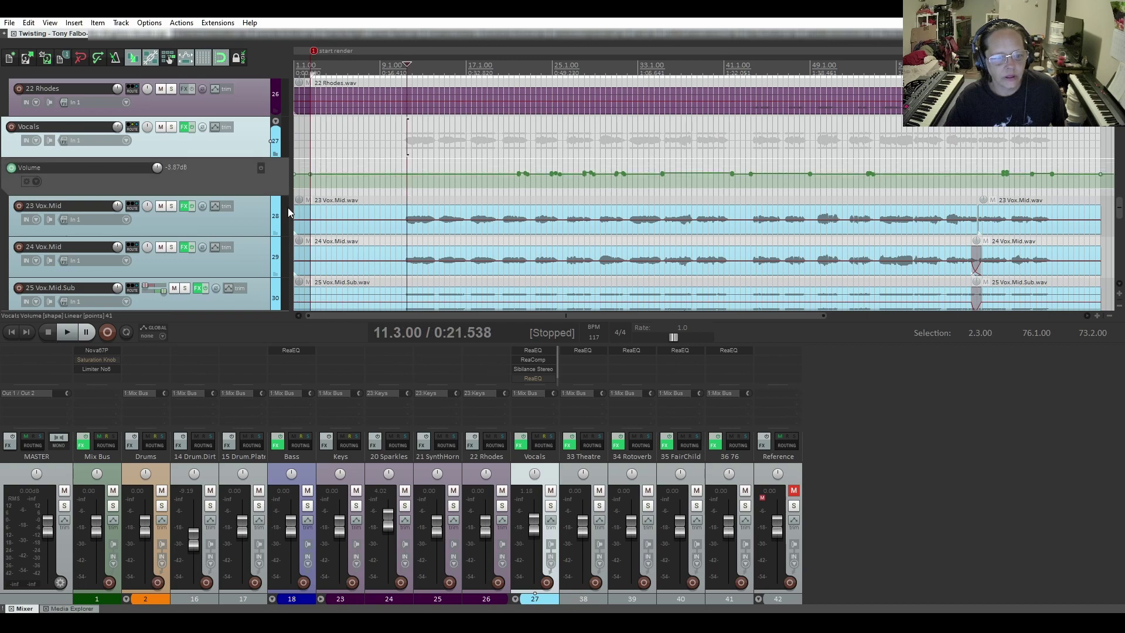
scroll(185, 223, down, 4)
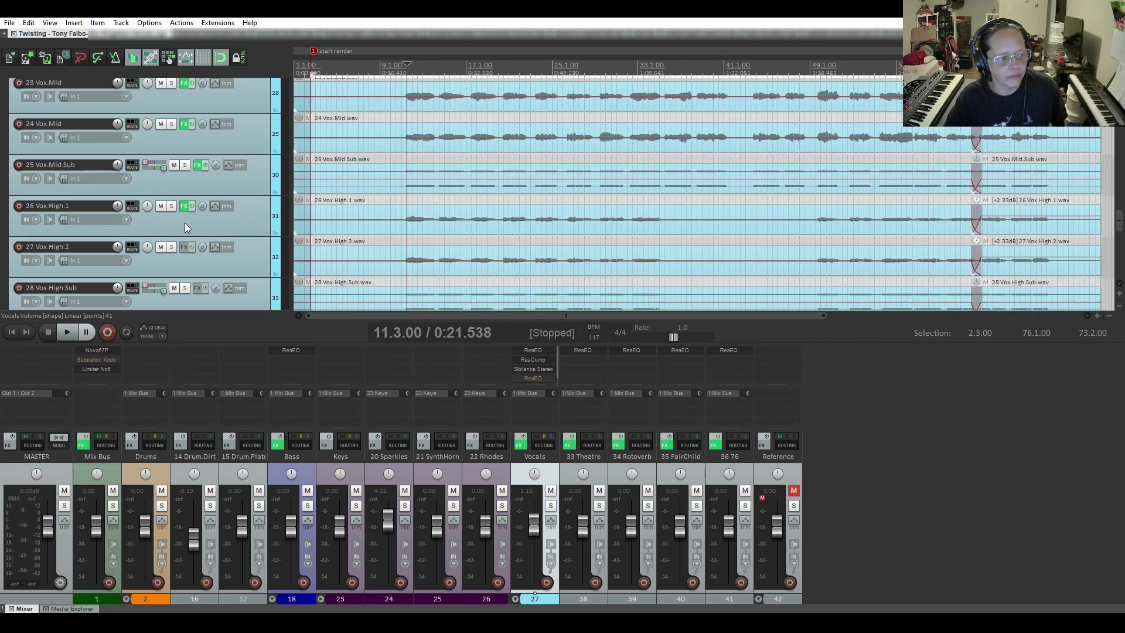
scroll(185, 227, down, 3)
scroll(185, 223, up, 3)
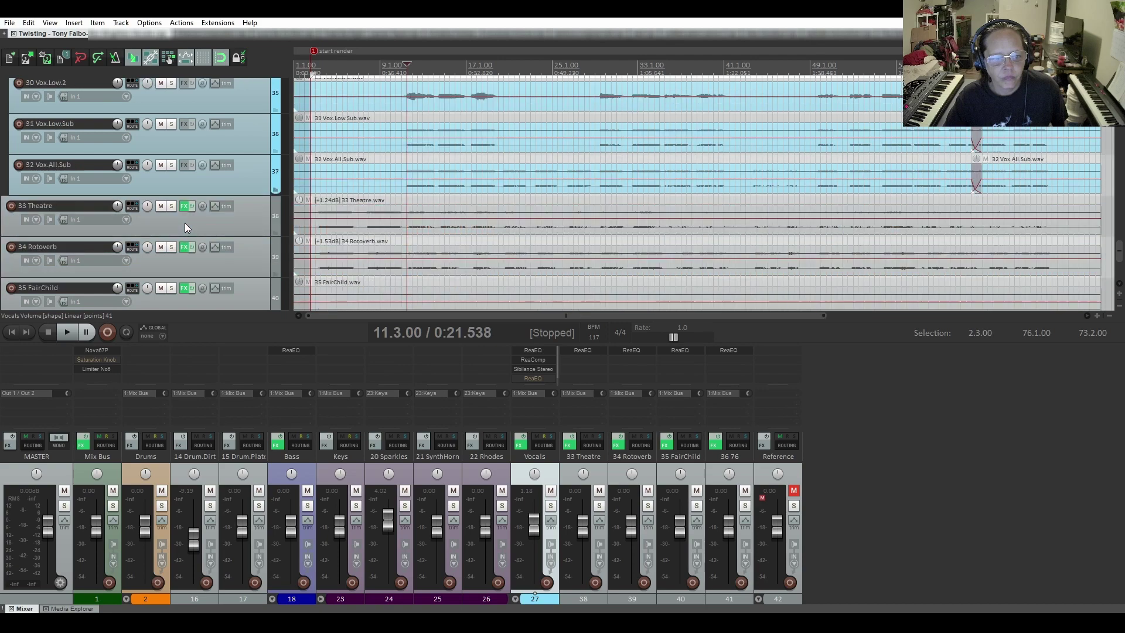
scroll(185, 225, down, 4)
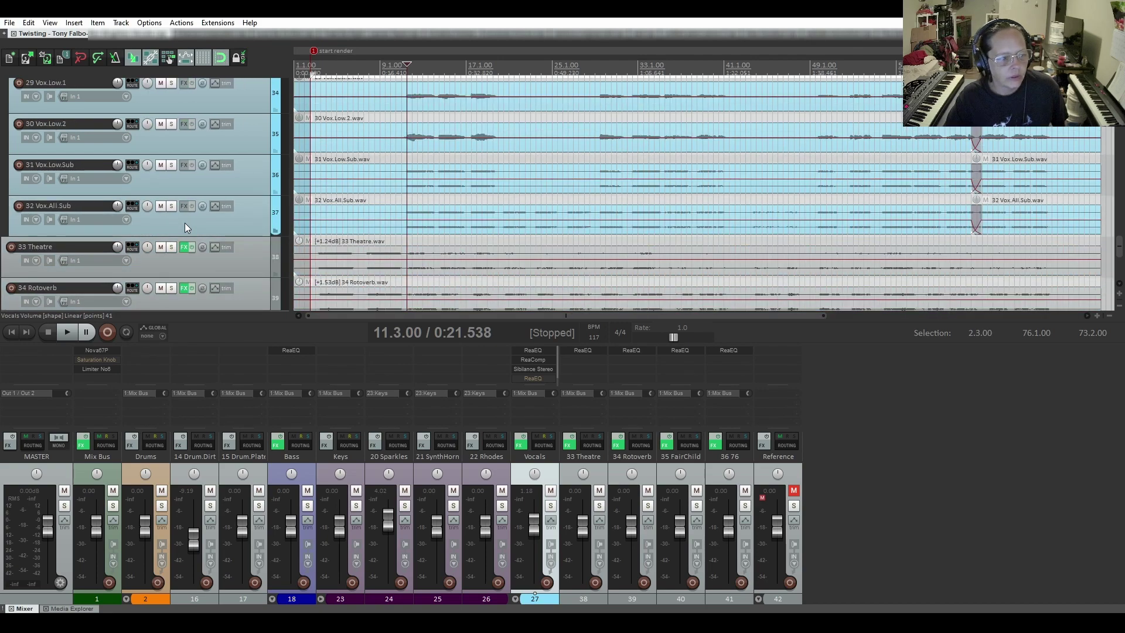
scroll(185, 228, up, 8)
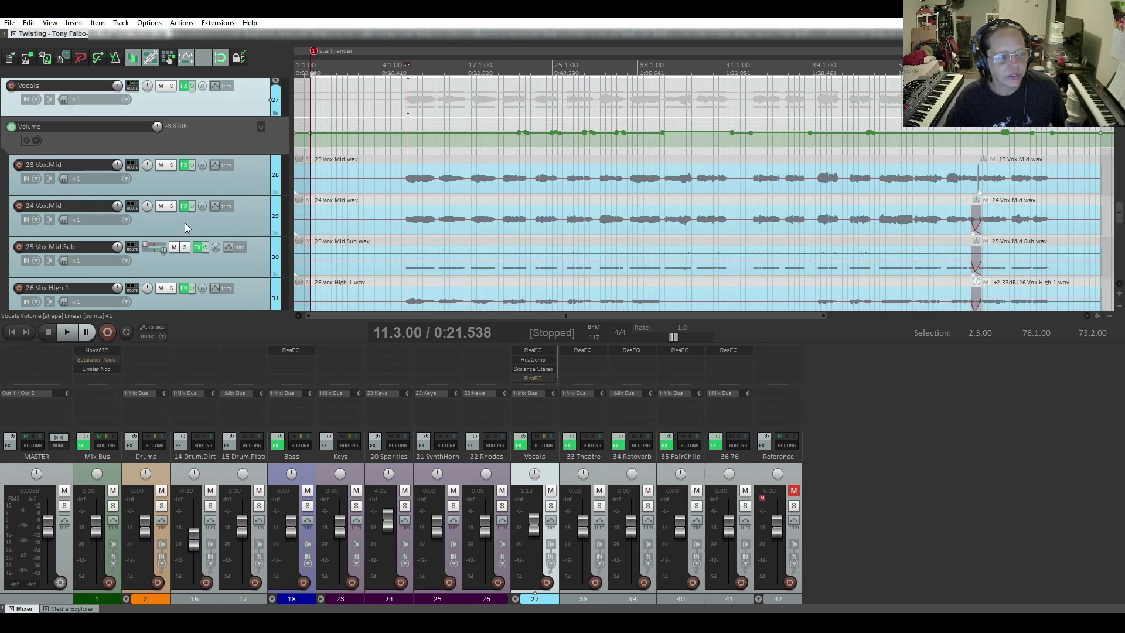
scroll(185, 228, up, 1)
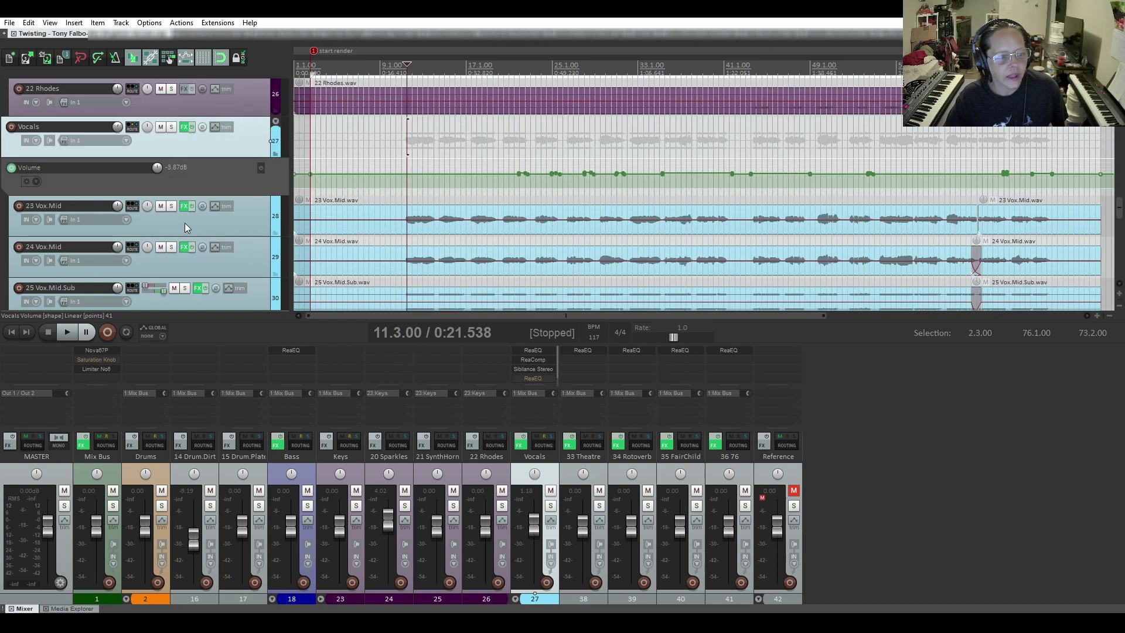
- Listen to the Vocals folder soloed from 11.3.00, and unsolo it after stopping playback
click(171, 128)
click(68, 334)
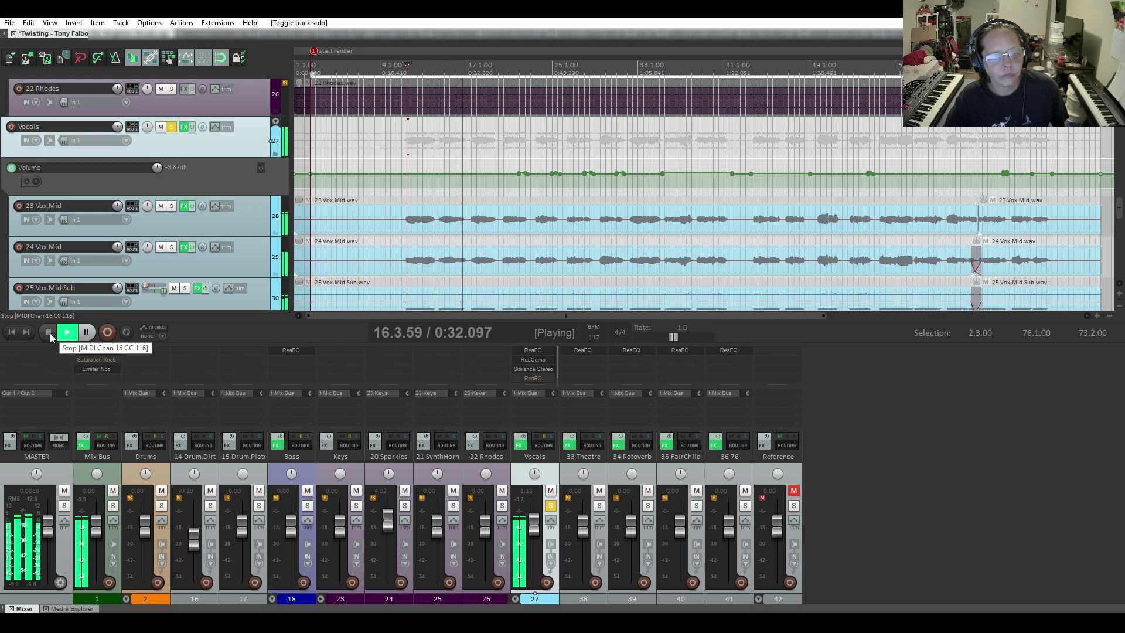
click(50, 333)
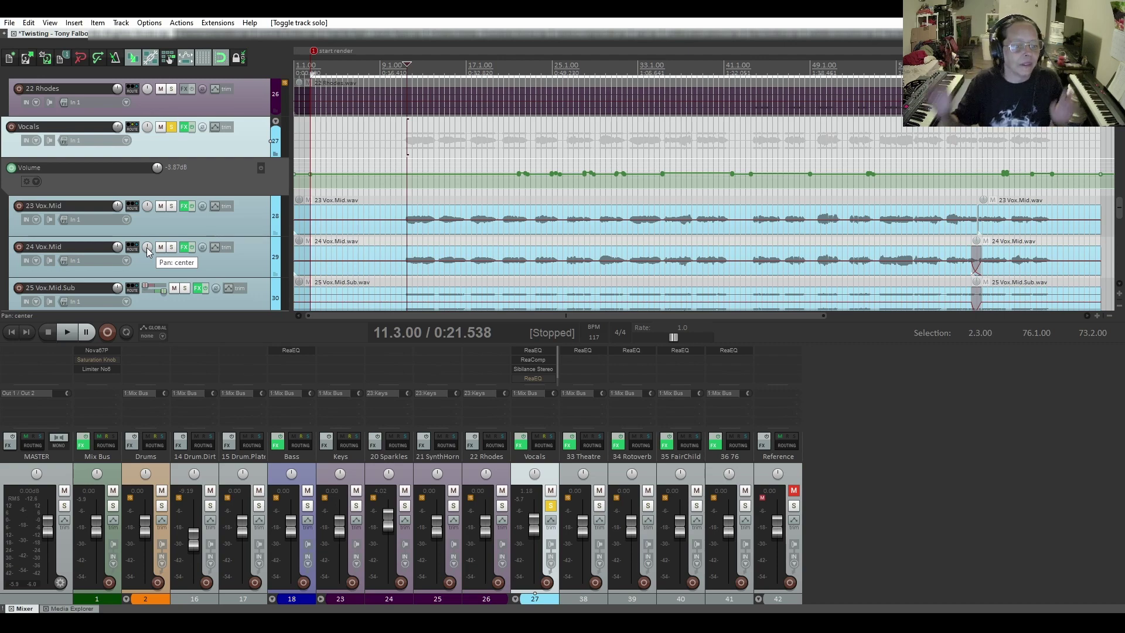
click(170, 127)
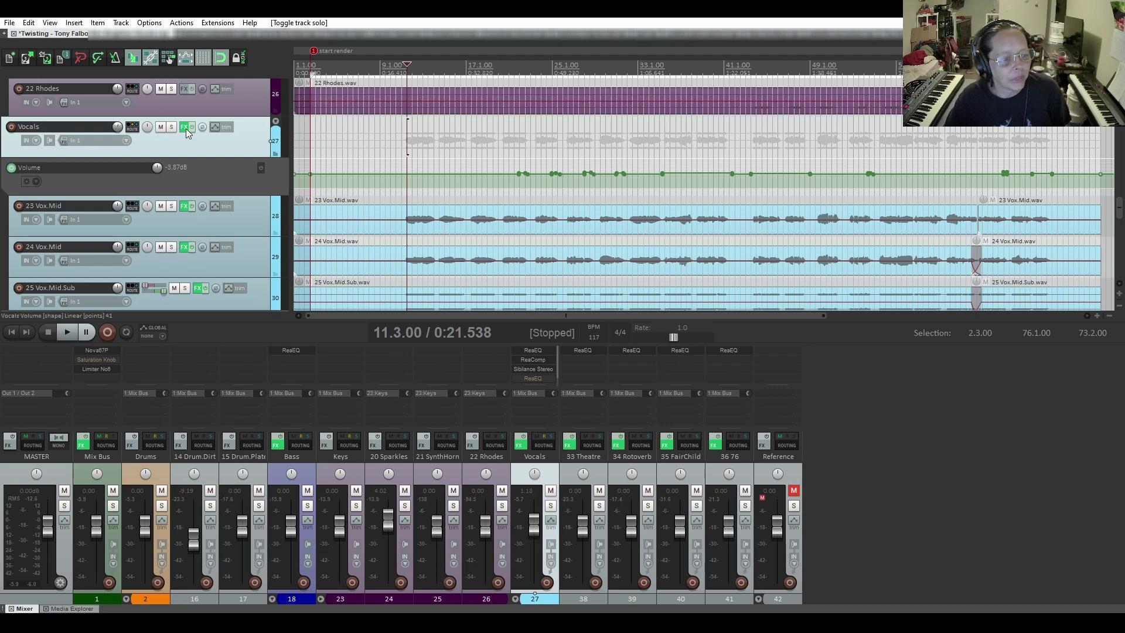
- Review bands 1, 2 and 4 of the Vocals folder's ReaEQ, and close its effect window
click(184, 127)
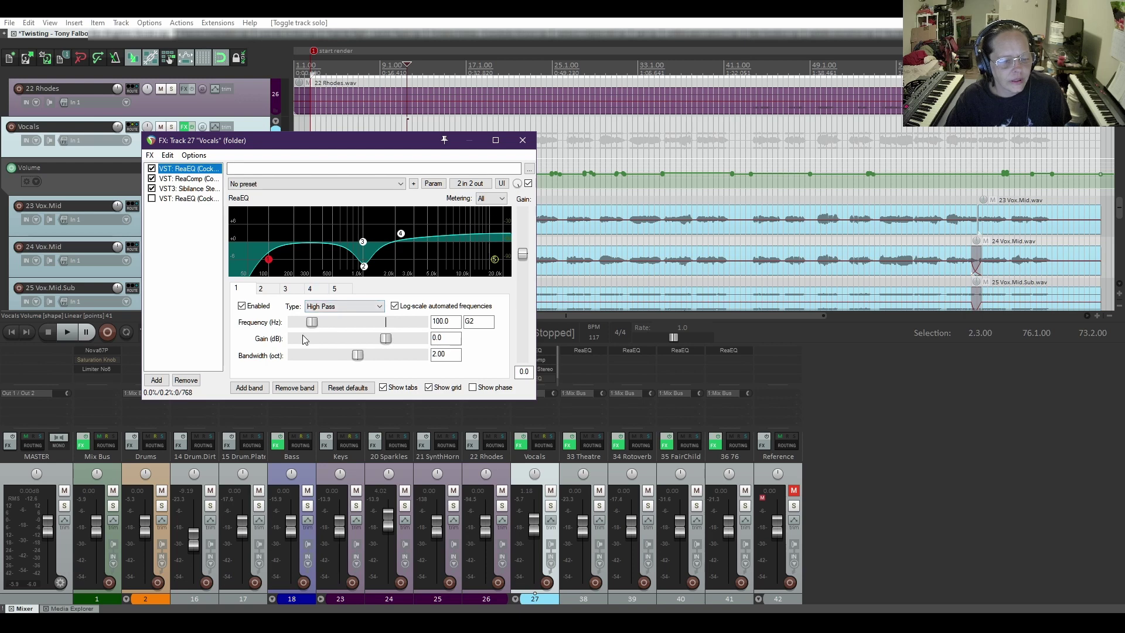
click(261, 289)
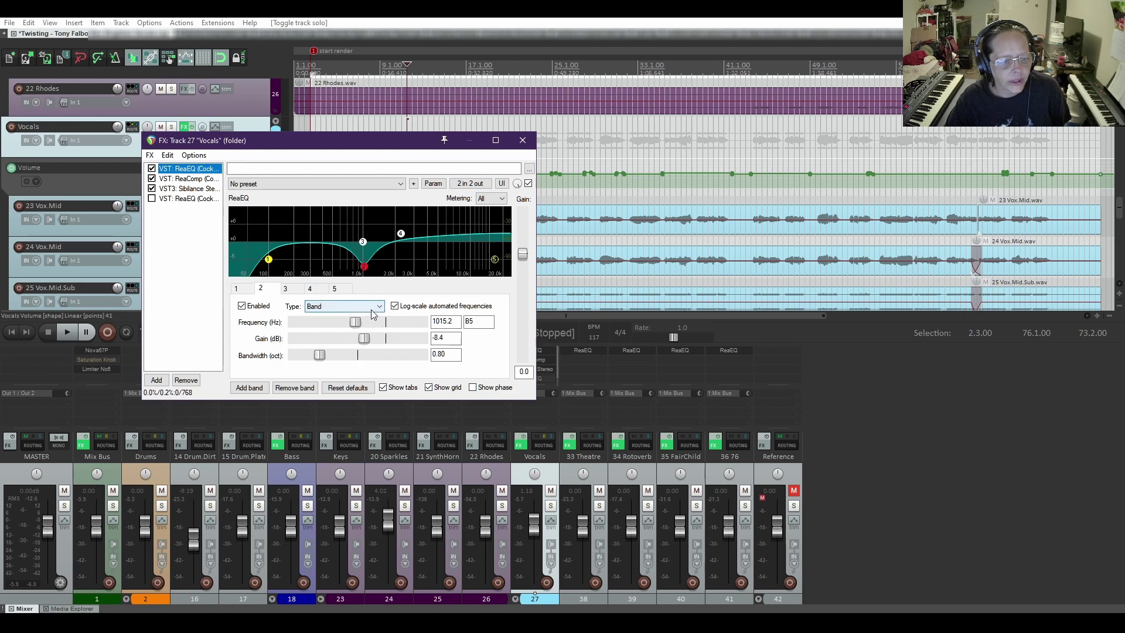
click(312, 290)
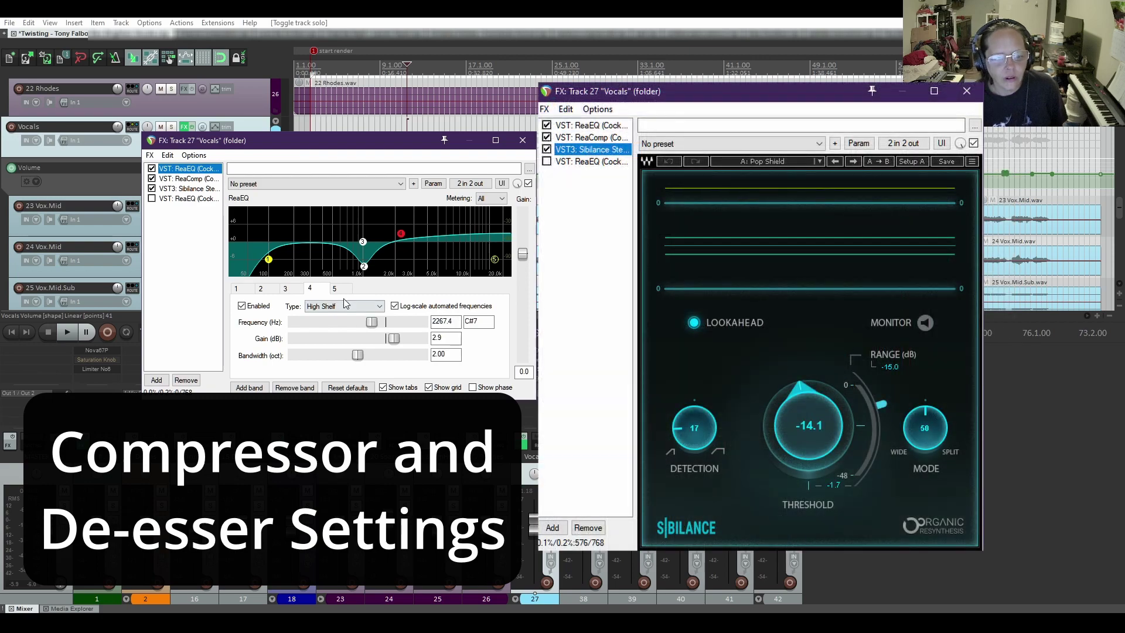
click(521, 139)
- Check the ReaEQ curves on the 23 Vox.Mid and 24 Vox.Mid tracks, closing each effect window
scroll(213, 191, down, 1)
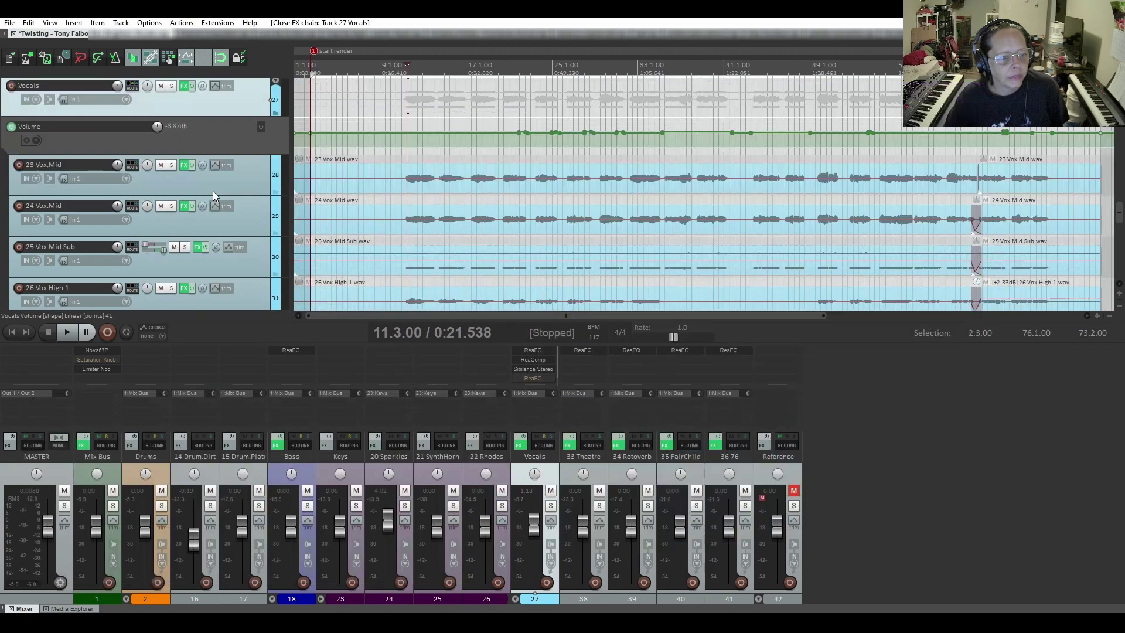
click(184, 167)
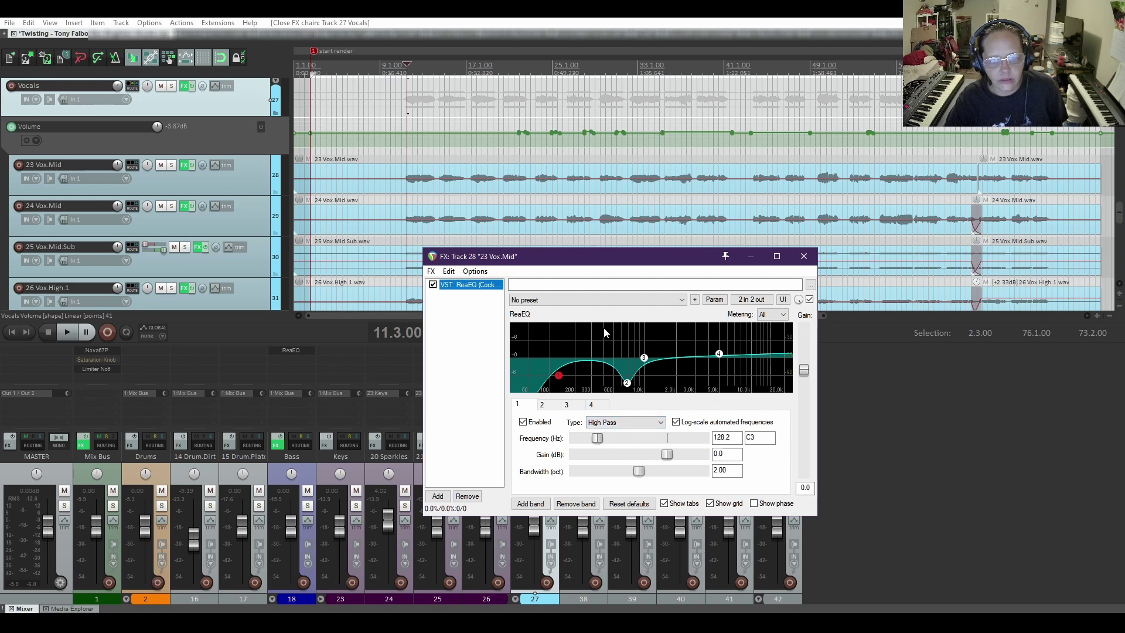
click(803, 256)
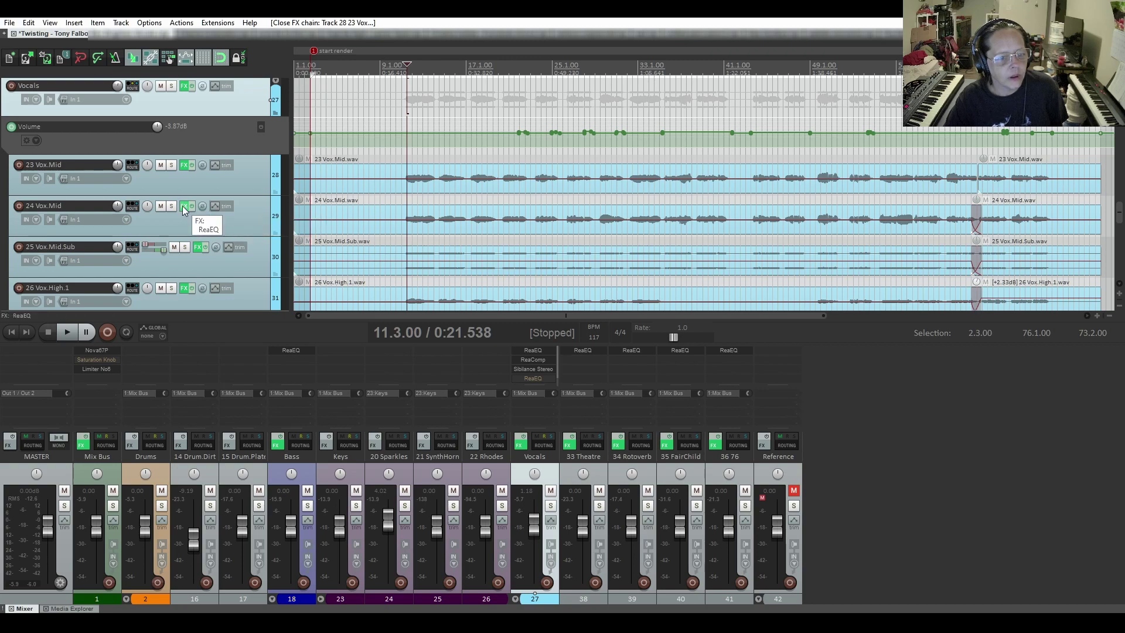
click(184, 206)
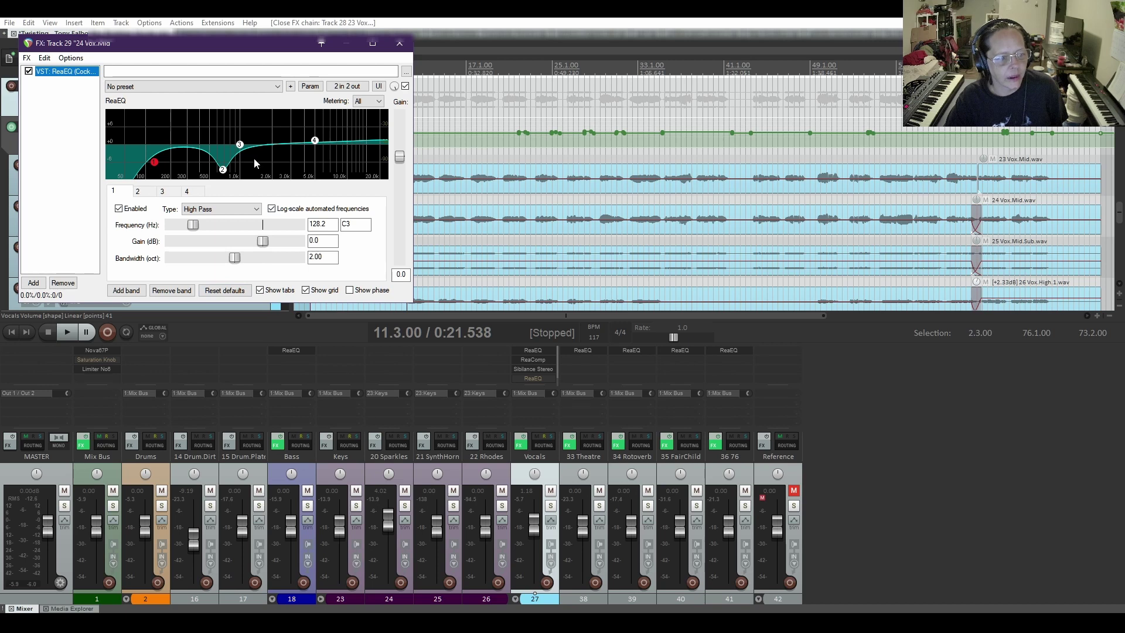
click(399, 42)
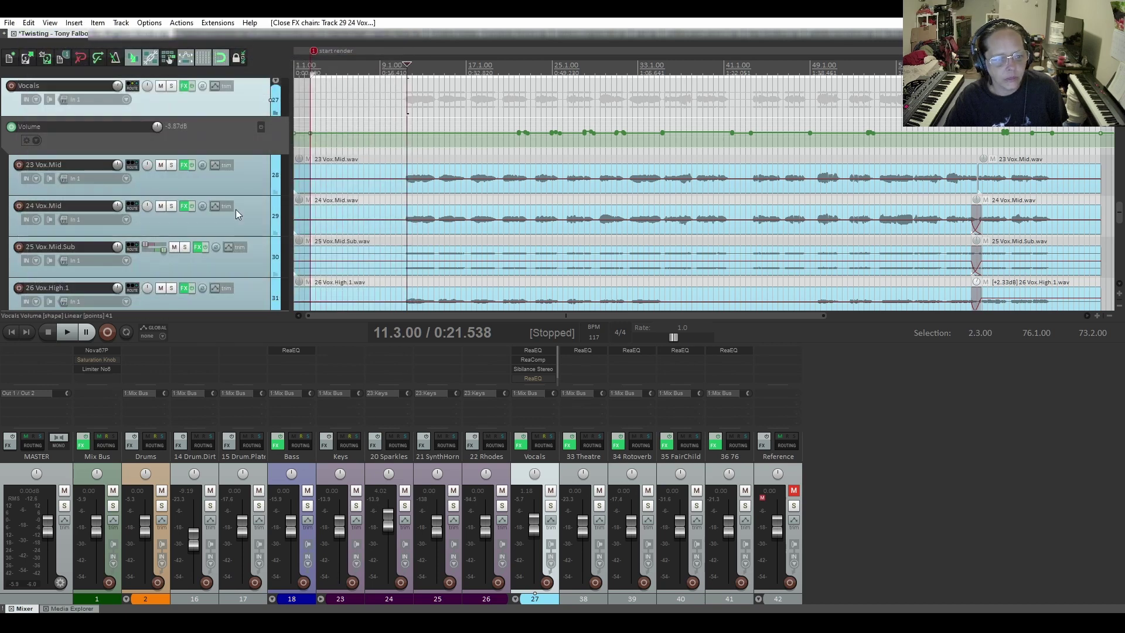
- Check the ReaEQ curves on the 25 Vox.Mid.Sub and 26 Vox.High.1 tracks, closing each effect window
click(198, 248)
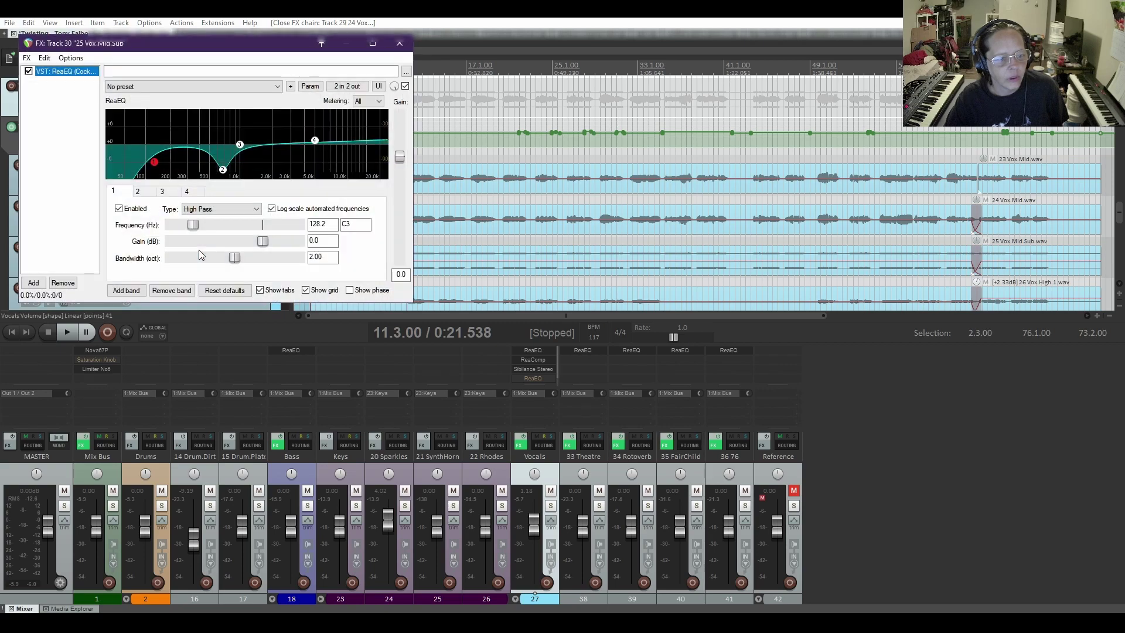
drag(225, 51, 431, 104)
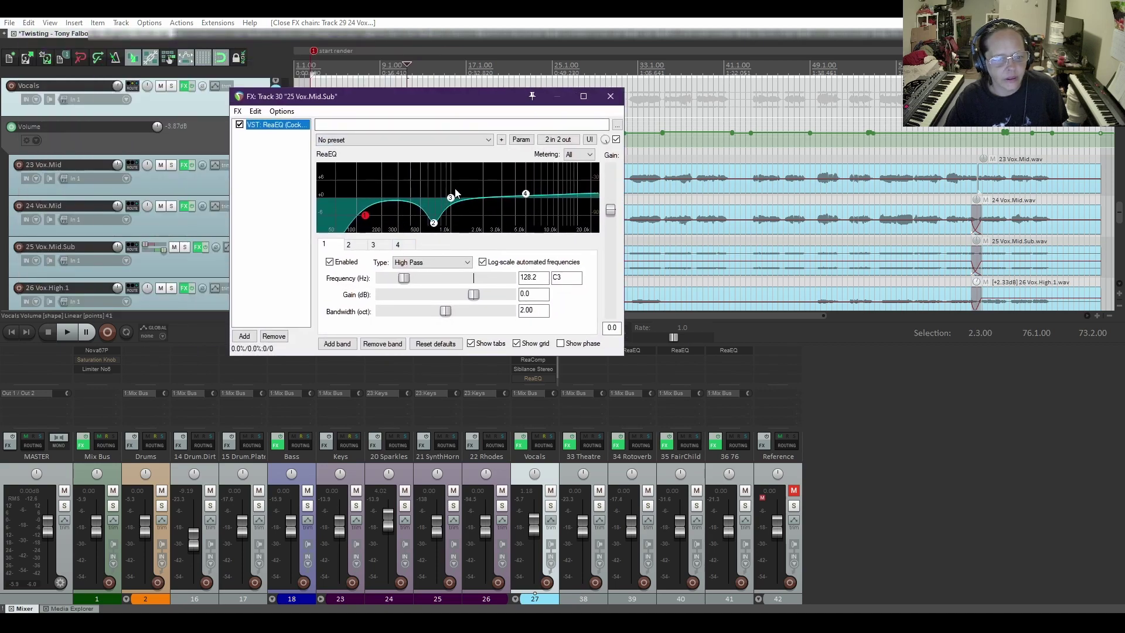
click(610, 96)
scroll(188, 205, down, 3)
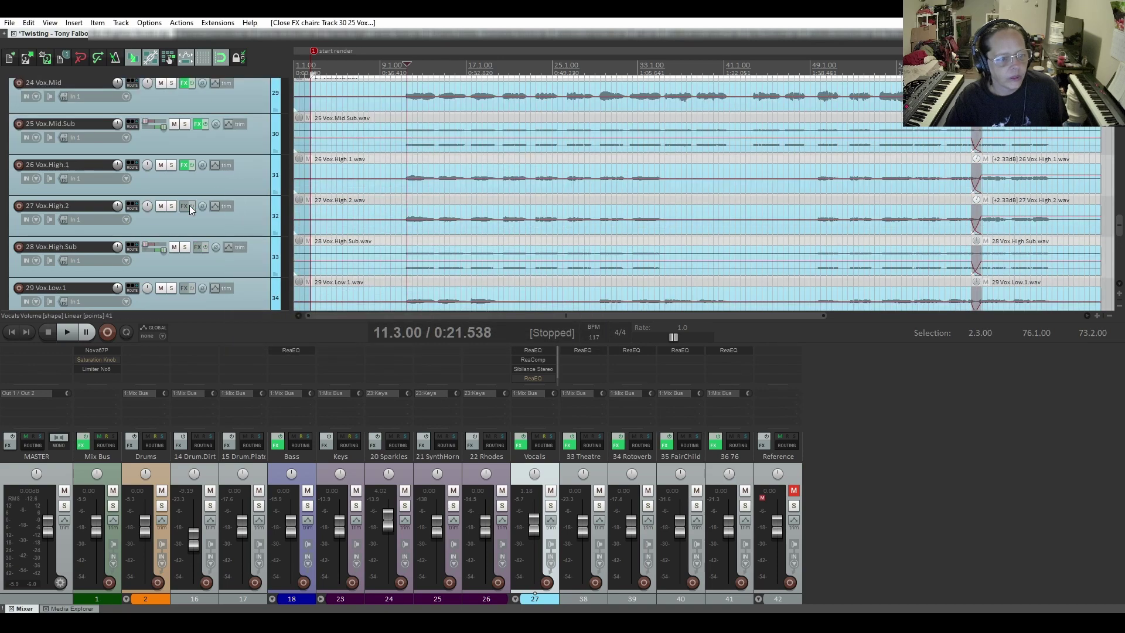
click(184, 165)
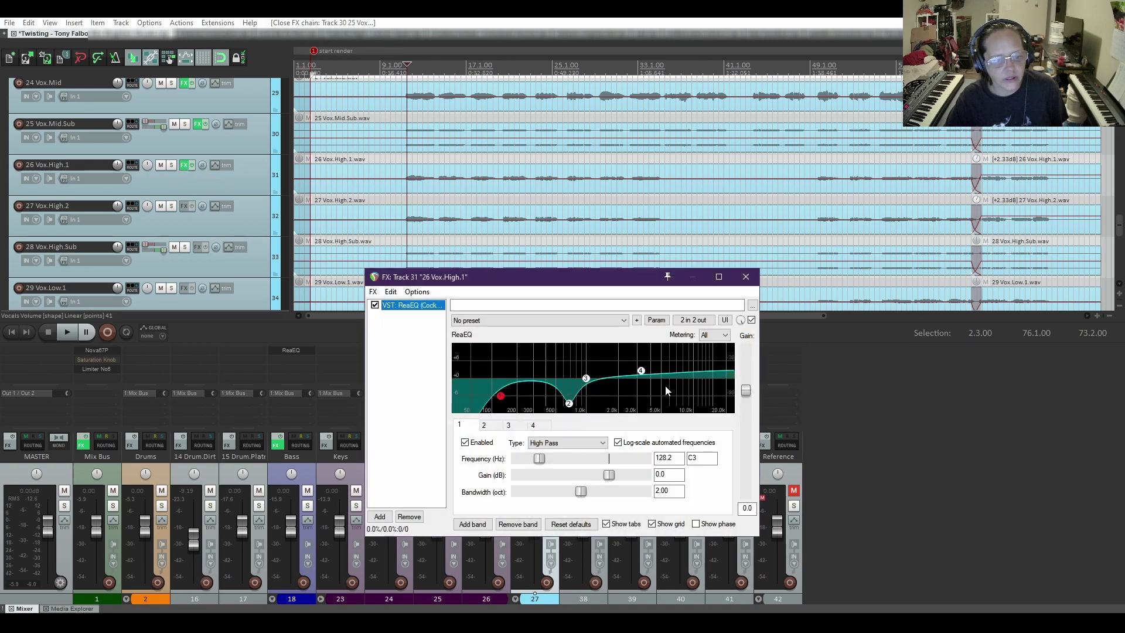
click(746, 276)
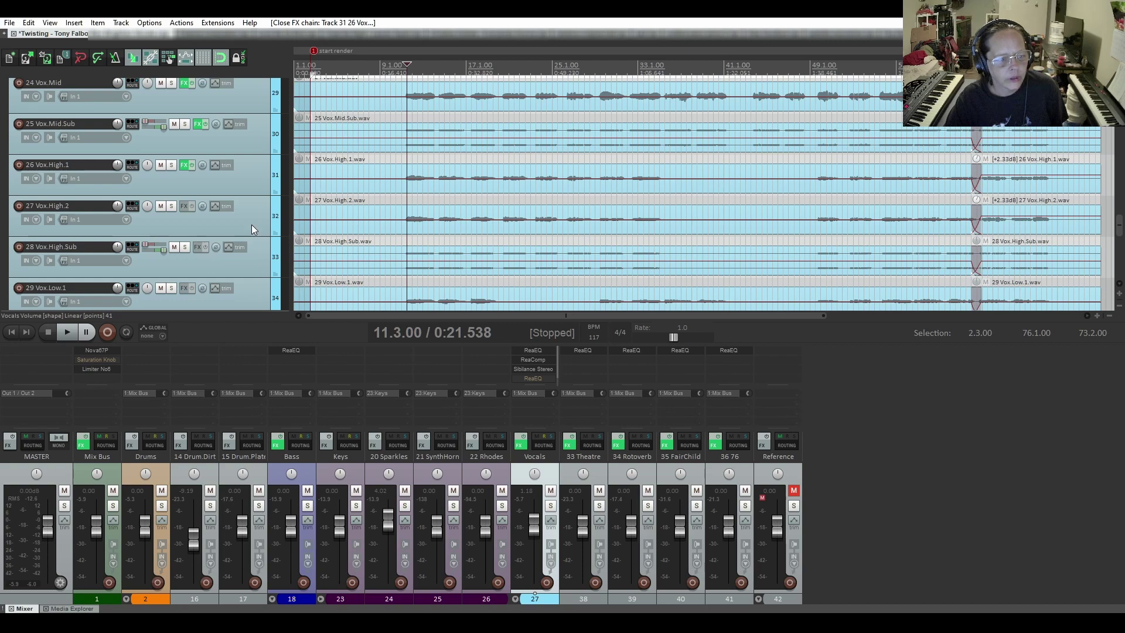
- Look over the remaining high, low and sub vocal tracks, and recheck the Vocals folder's effect chain before closing it
scroll(252, 225, down, 3)
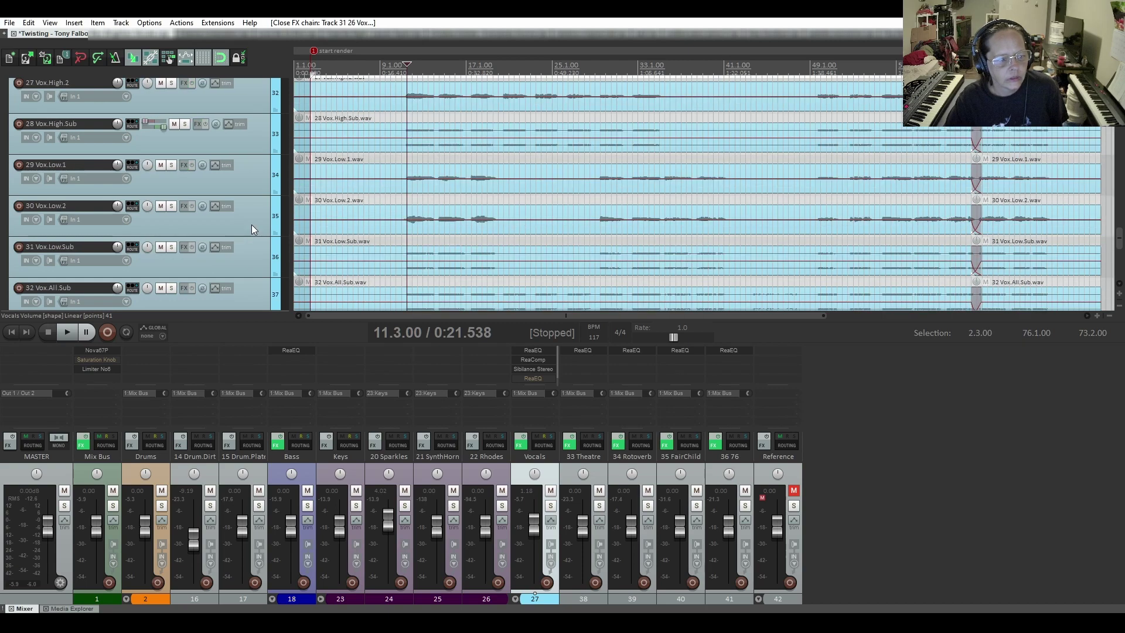
scroll(221, 181, down, 1)
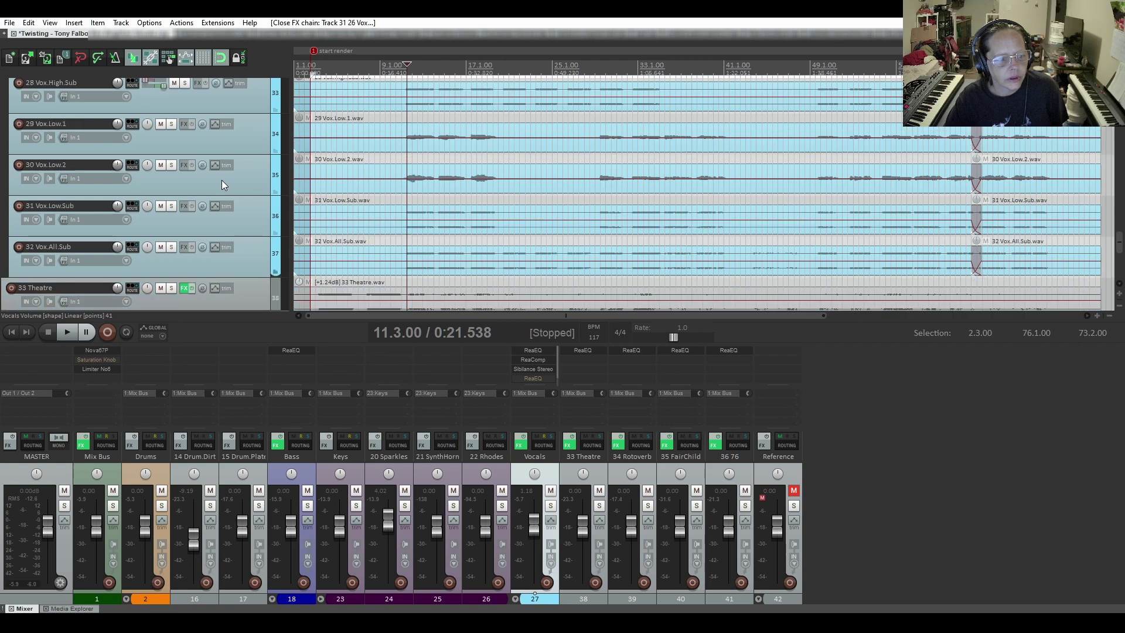
scroll(221, 182, up, 6)
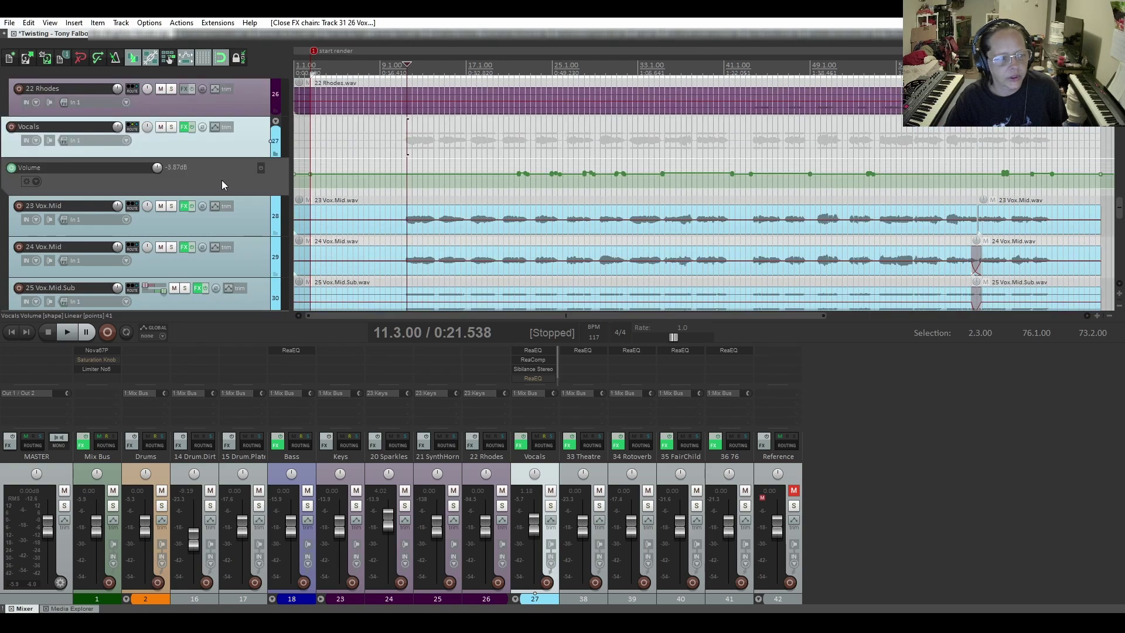
click(185, 127)
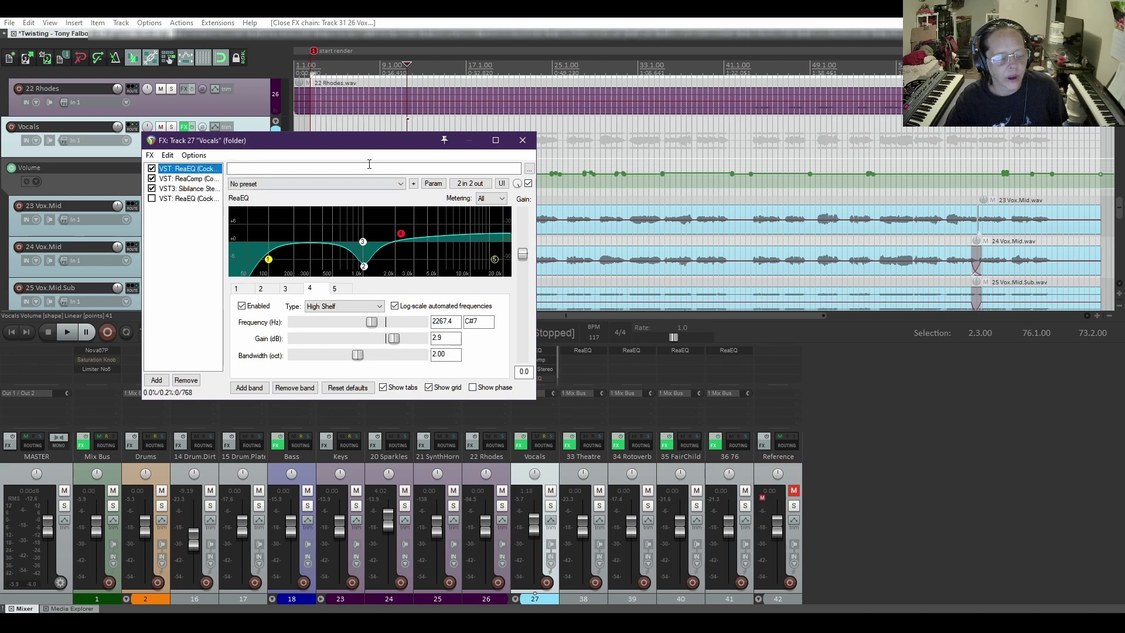
click(523, 139)
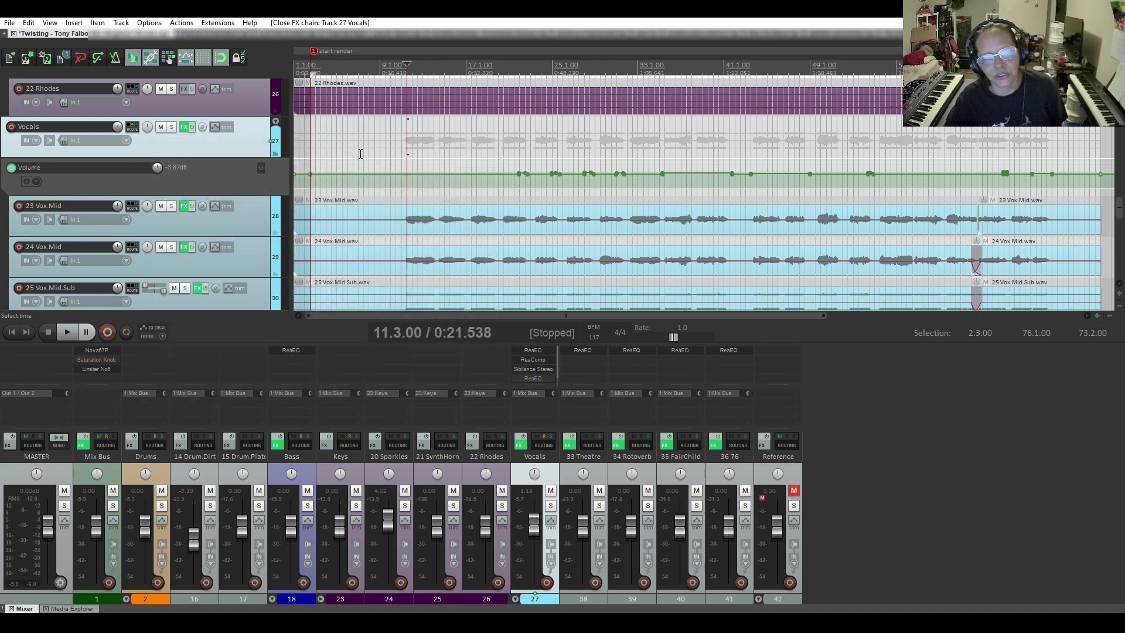
- Solo the 33 Theatre, 34 Rotoverb, 35 FairChild and 36 76 tracks below the vocals
scroll(208, 227, down, 6)
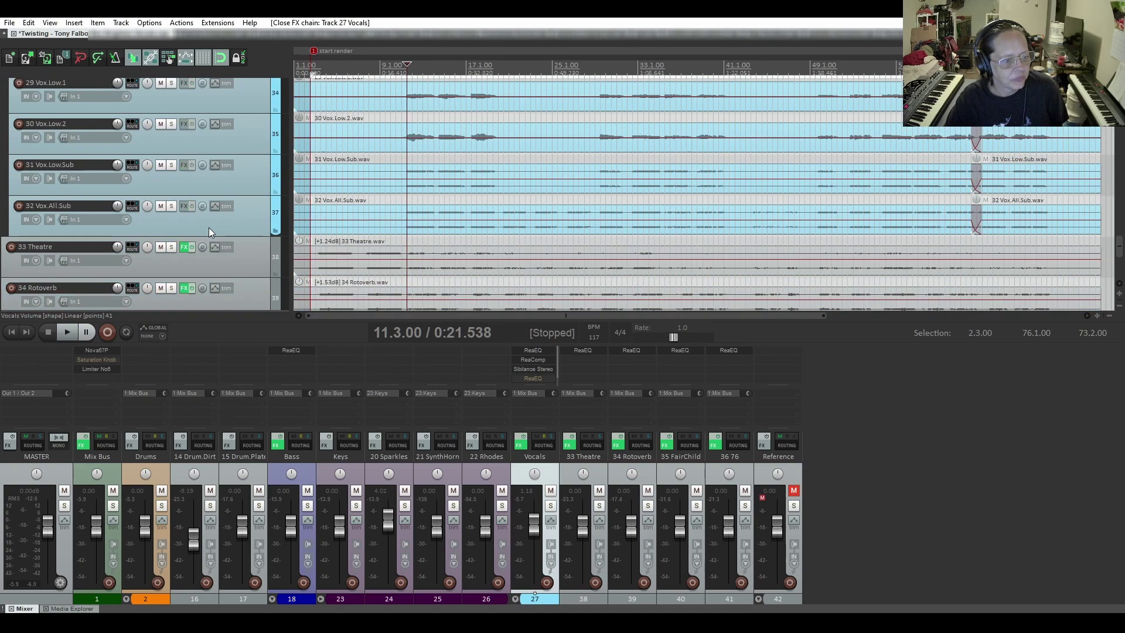
scroll(208, 232, down, 2)
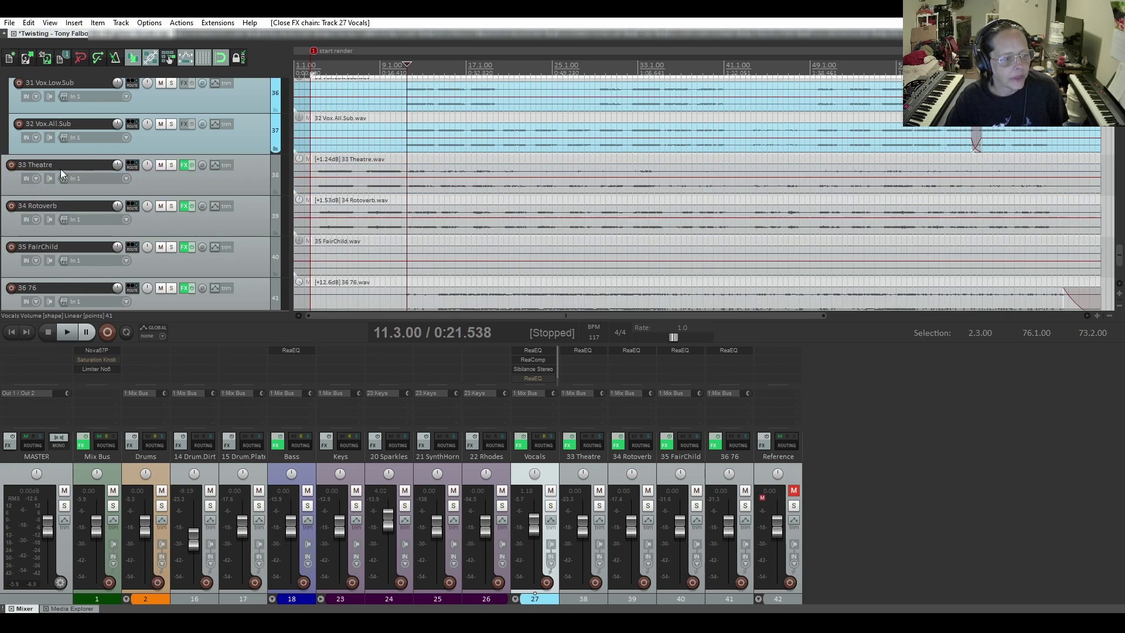
scroll(61, 169, down, 1)
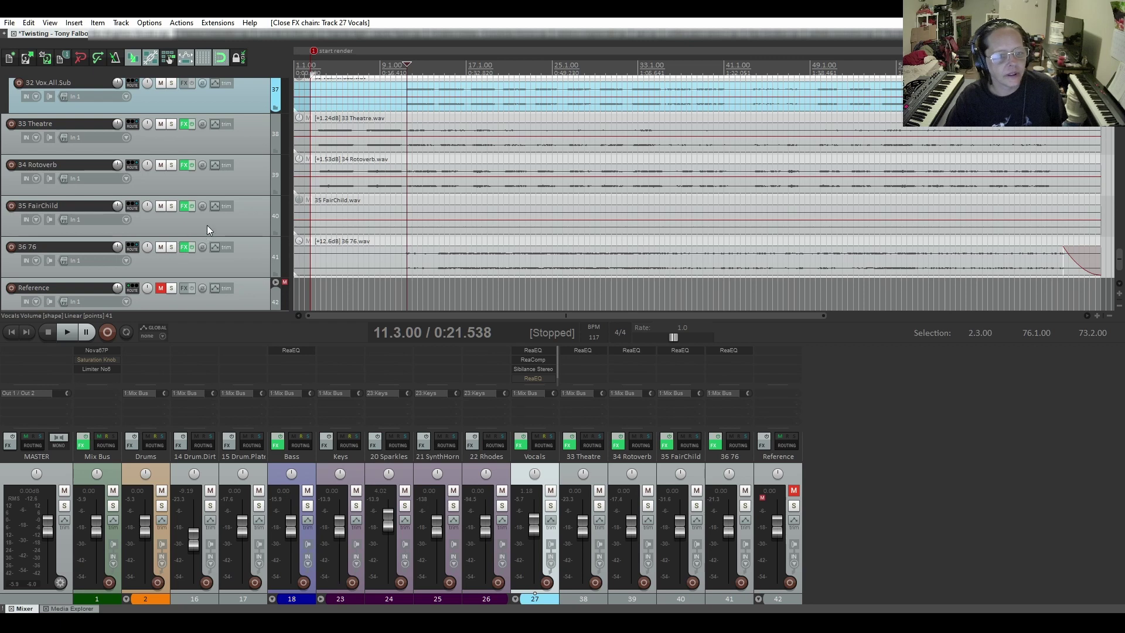
scroll(207, 227, up, 1)
click(167, 165)
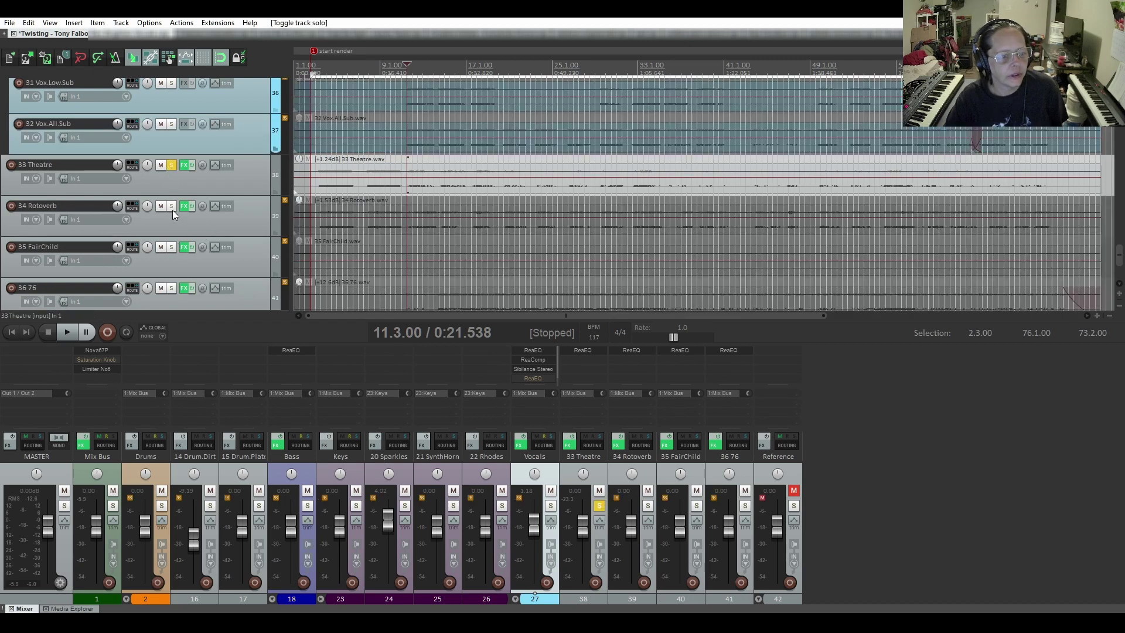
click(171, 206)
click(171, 247)
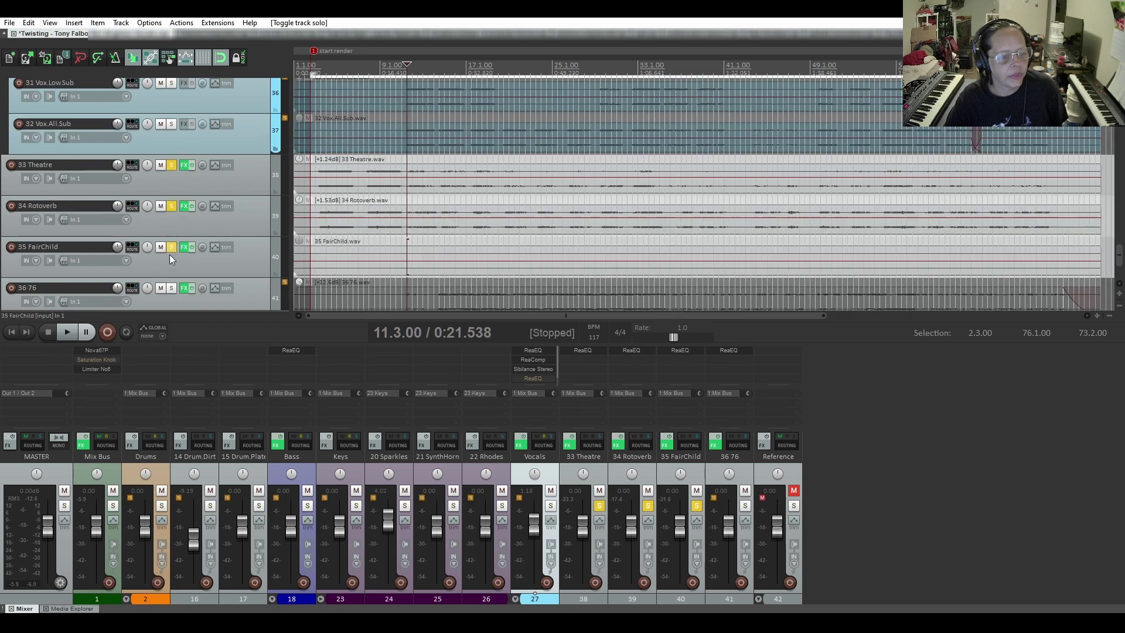
click(172, 288)
- Place the edit cursor at 3.1.00 and play the four soloed effect tracks from there
scroll(175, 229, down, 1)
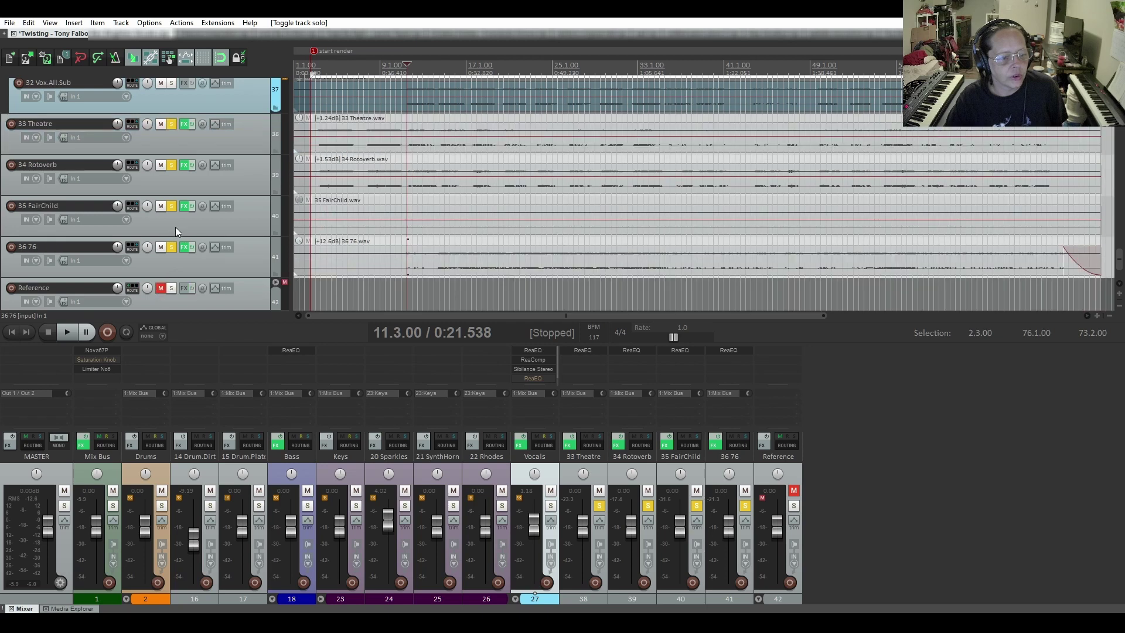
scroll(174, 227, up, 1)
click(319, 161)
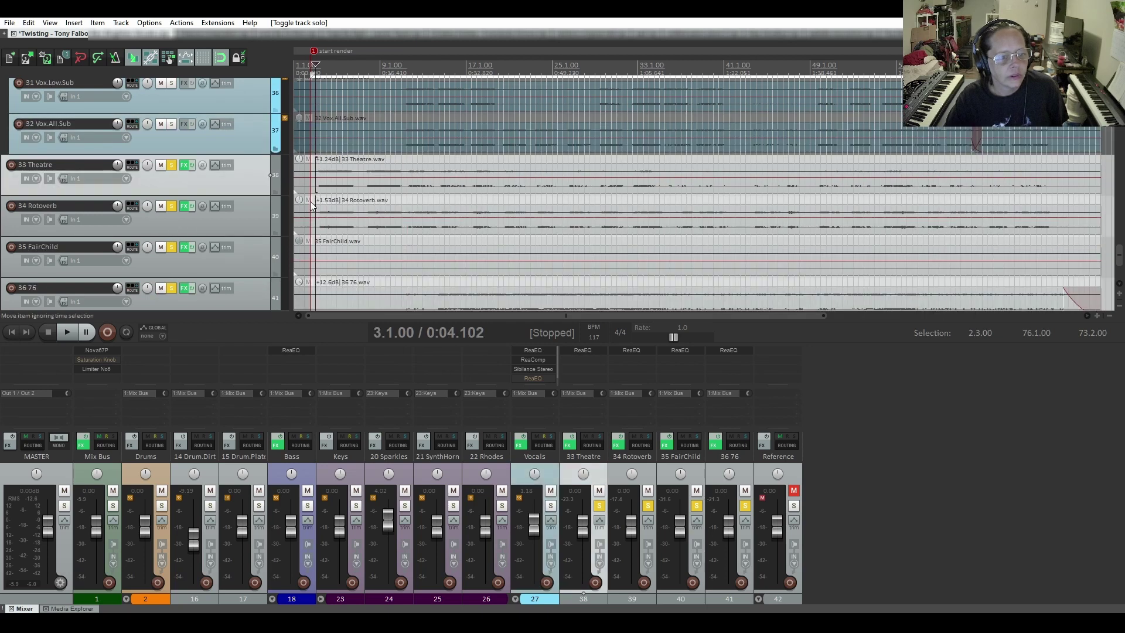
click(68, 333)
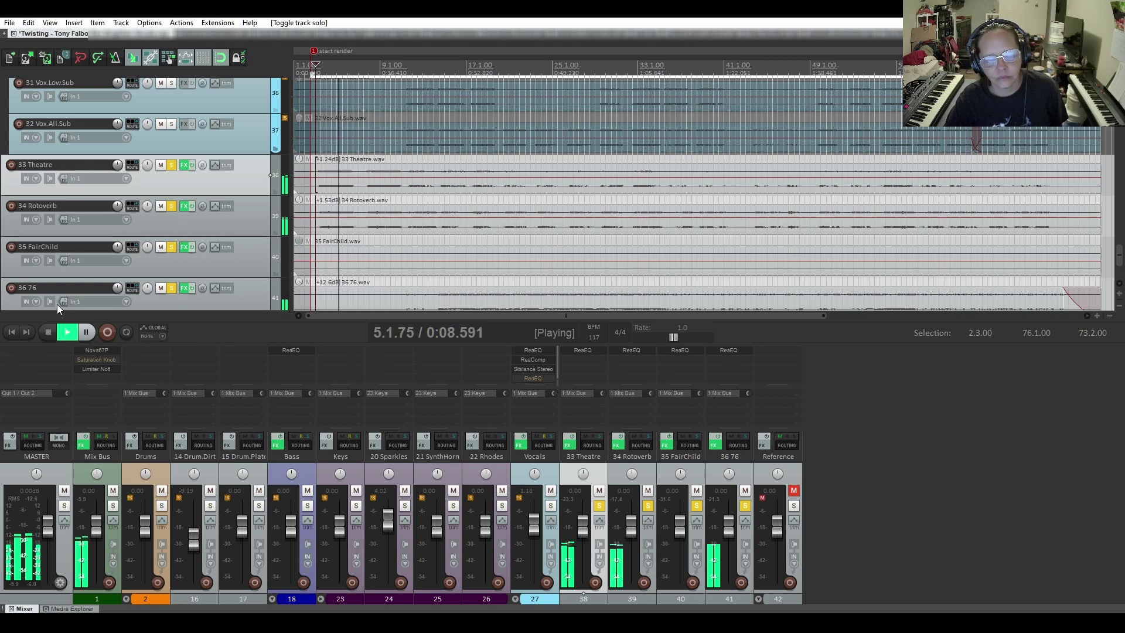
- Unsolo 33 Theatre and 34 Rotoverb during playback, and toggle the solos of 35 FairChild and 36 76 to hear each separately
scroll(47, 230, down, 1)
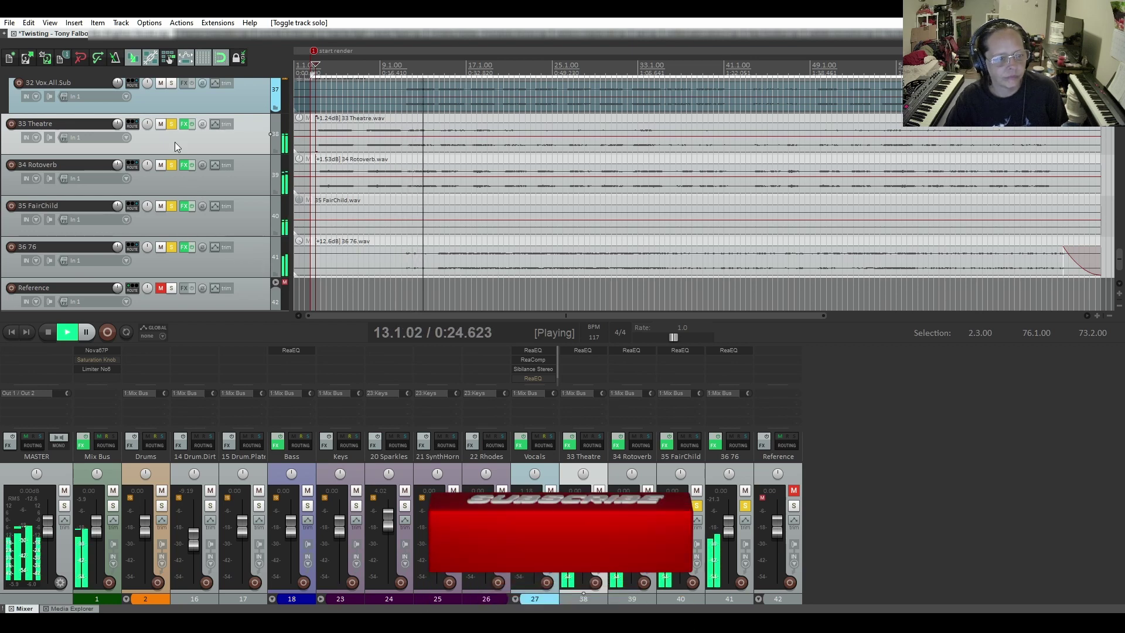
click(171, 124)
click(172, 165)
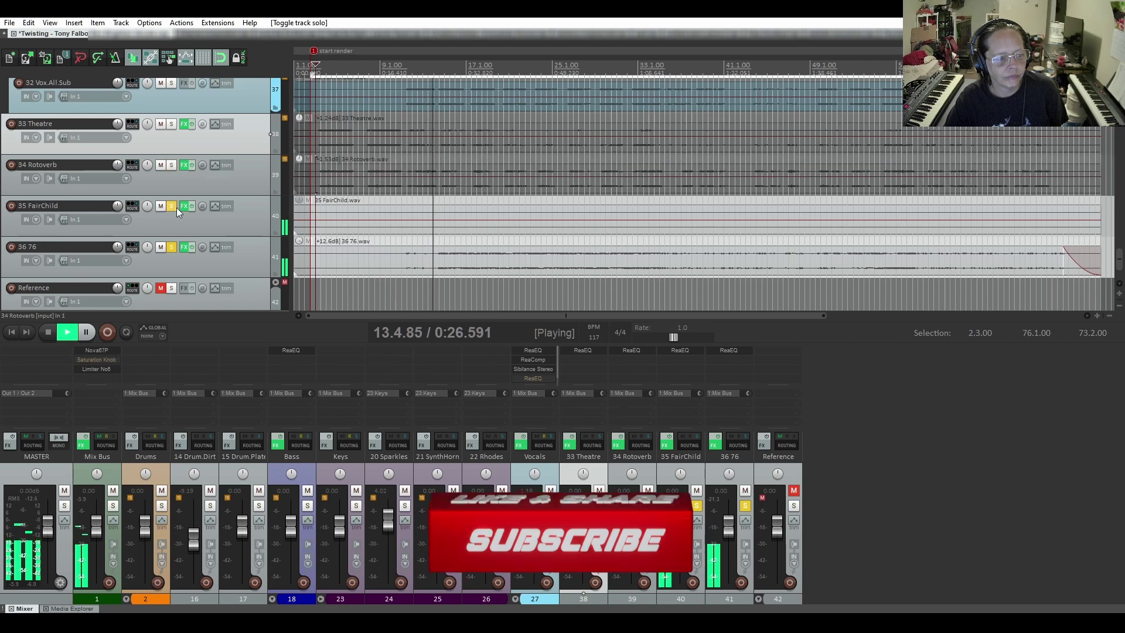
click(171, 206)
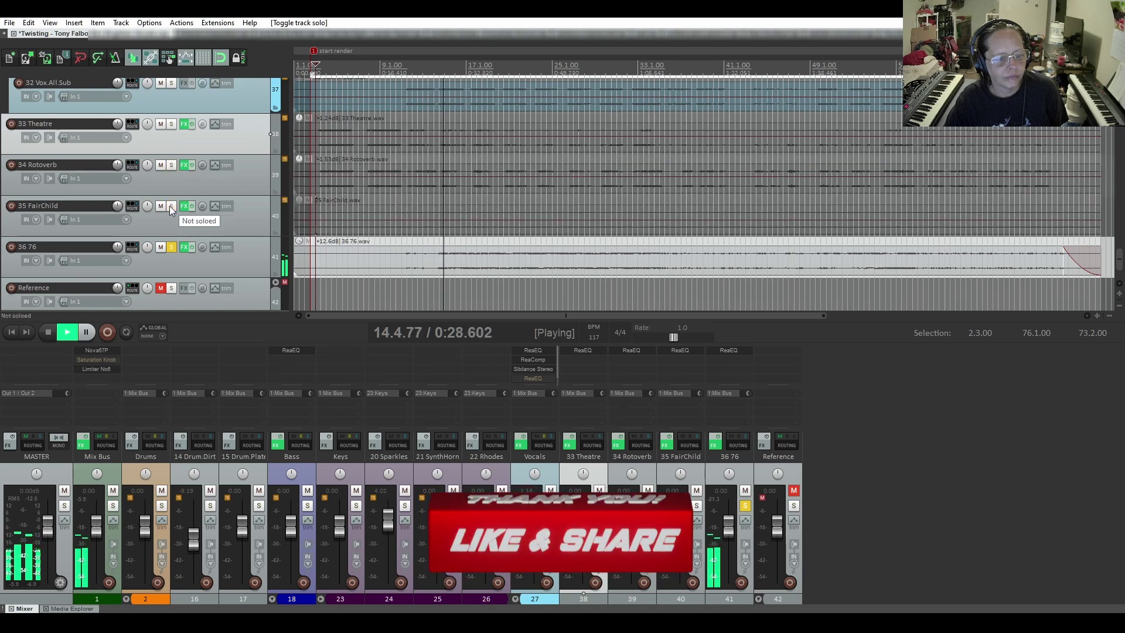
click(171, 206)
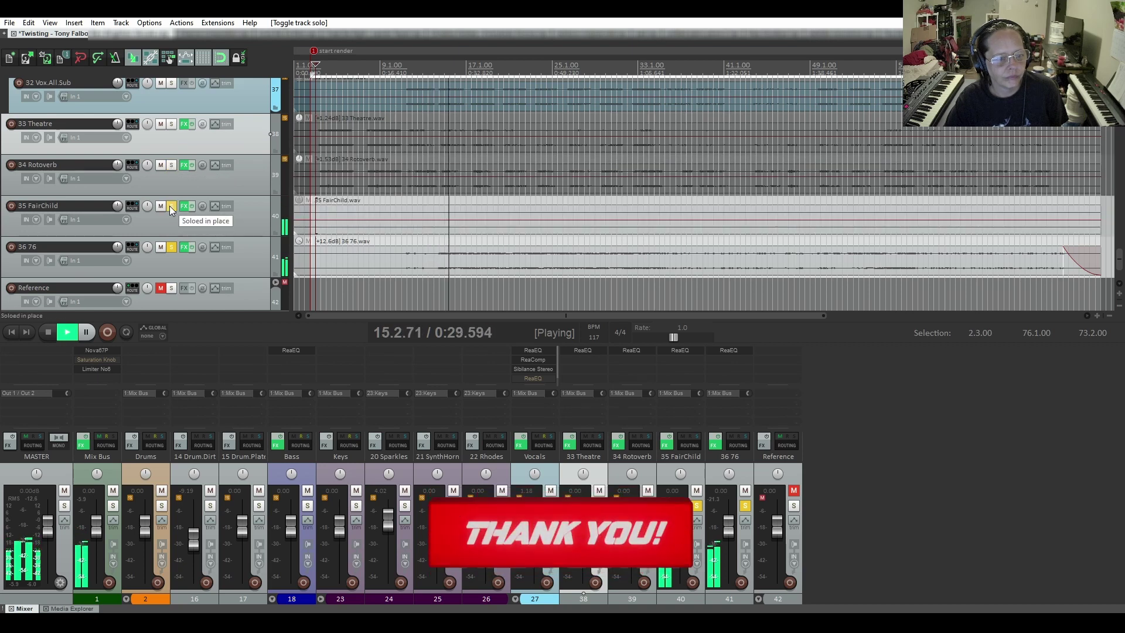
click(172, 246)
click(171, 247)
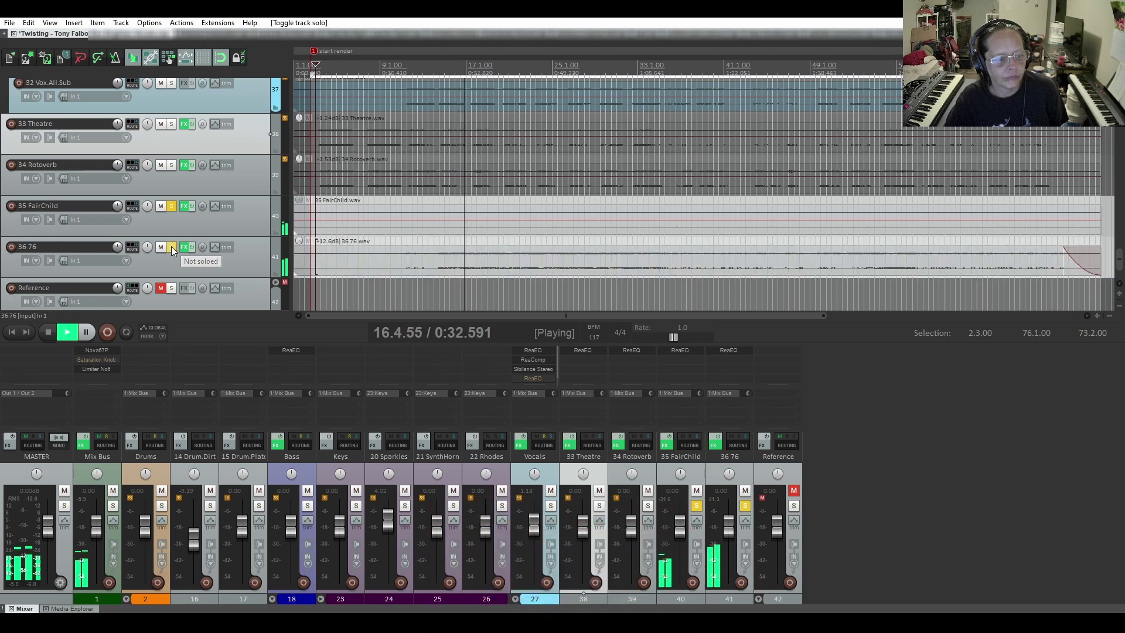
- Unsolo 35 FairChild and 36 76 to bring back the full mix, and stop playback
click(171, 205)
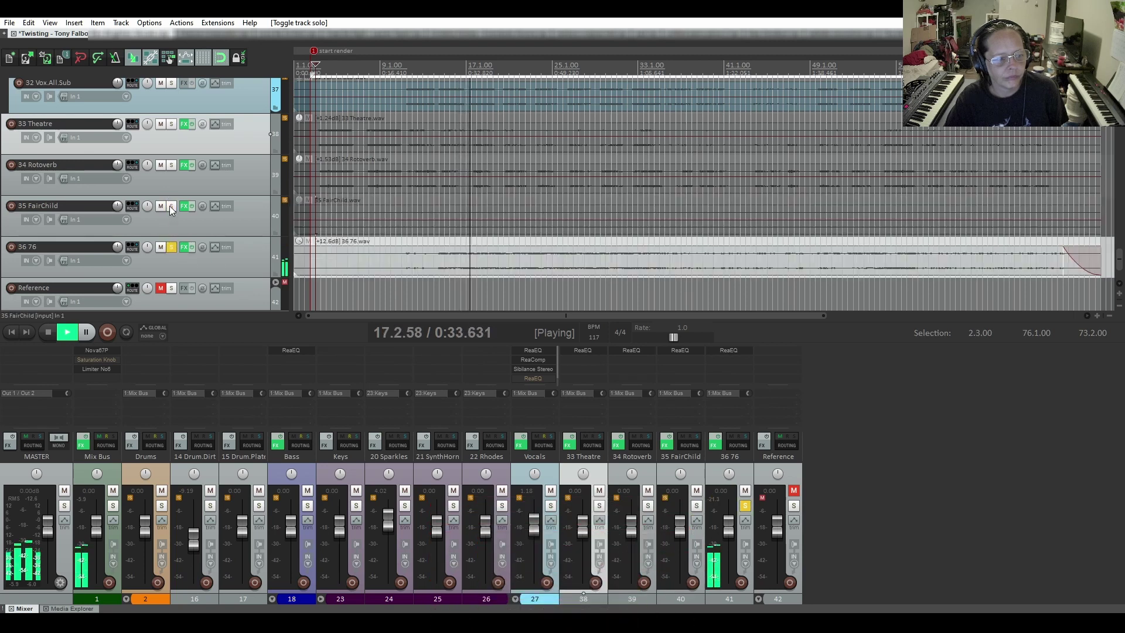
click(172, 247)
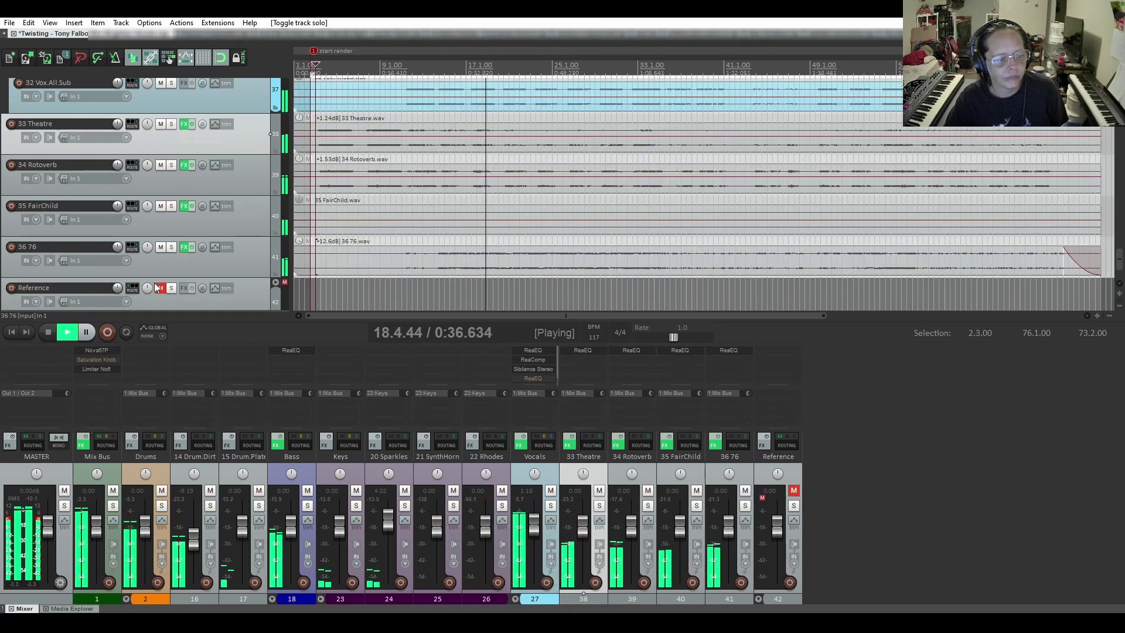
click(48, 332)
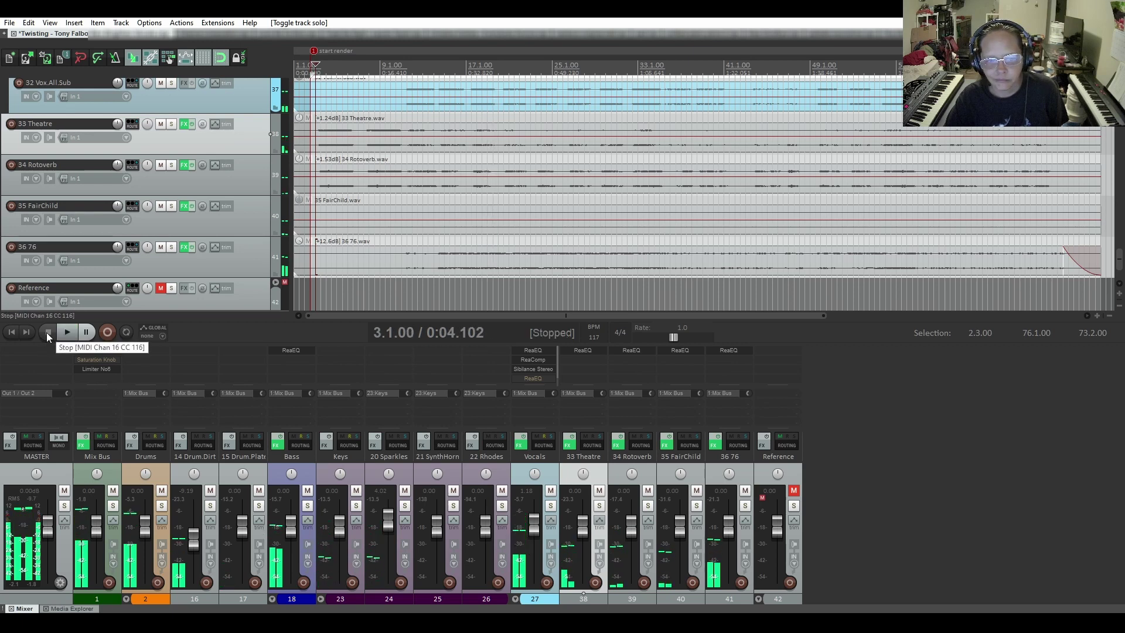
scroll(123, 185, down, 1)
scroll(124, 188, down, 1)
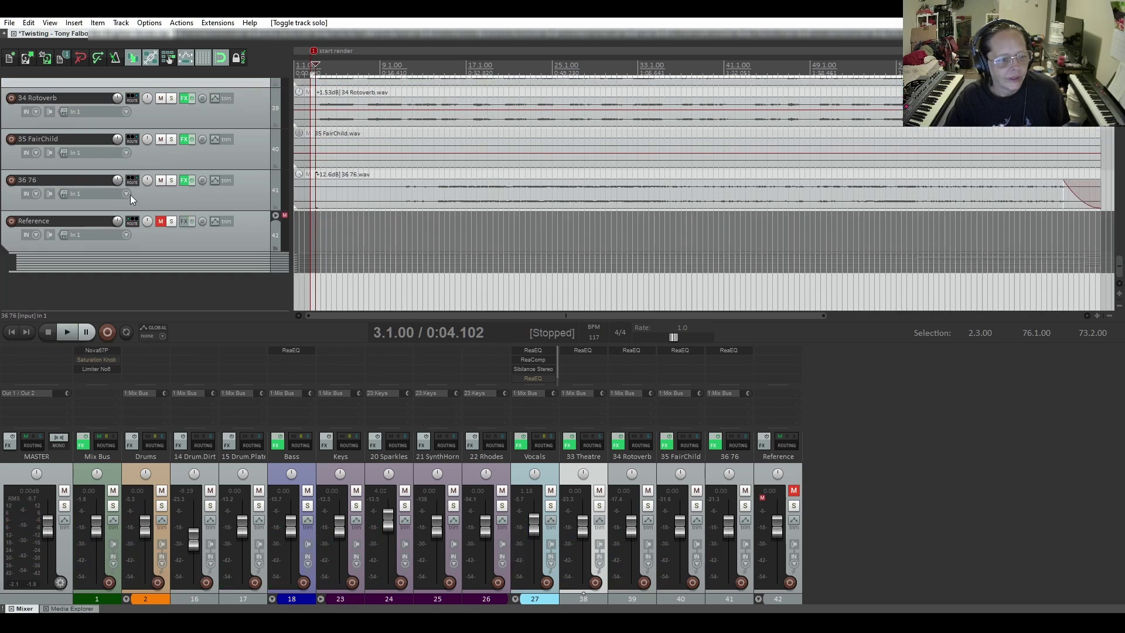
- Expand the Reference folder and its Midi subfolder, and look over the muted MIDI bass tracks inside
click(275, 216)
scroll(199, 200, down, 3)
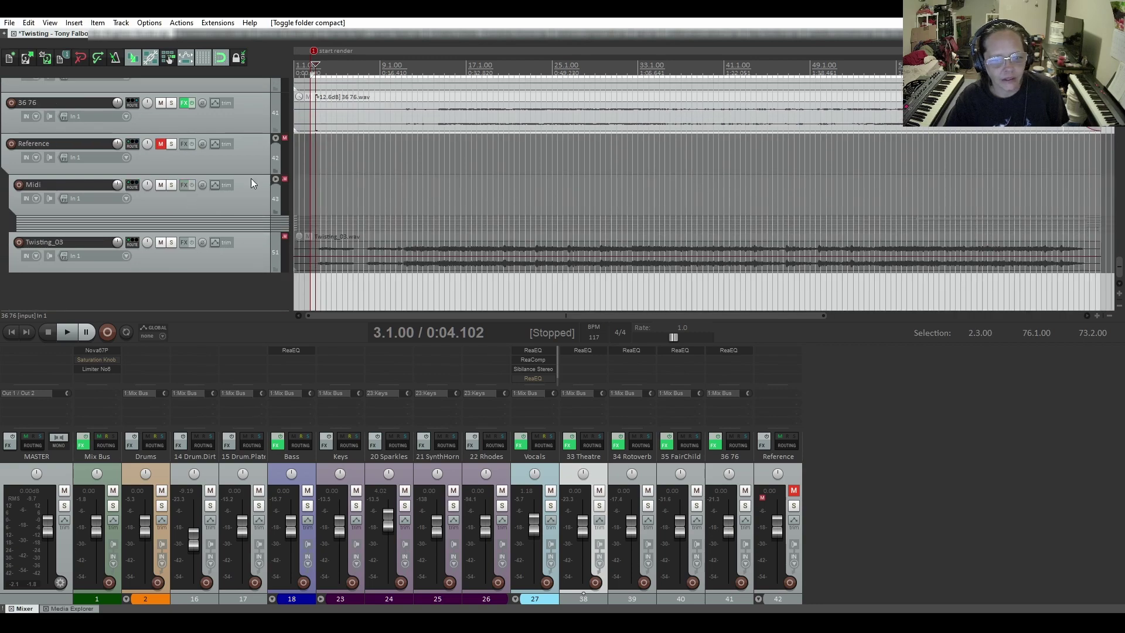
click(276, 179)
scroll(205, 218, down, 5)
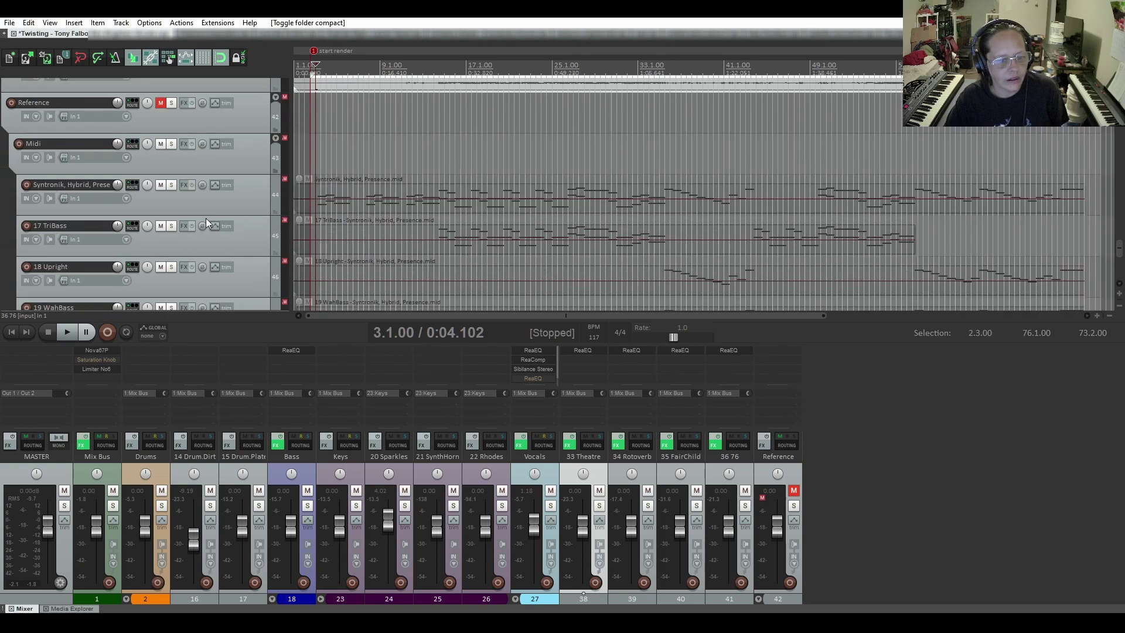
scroll(206, 218, up, 8)
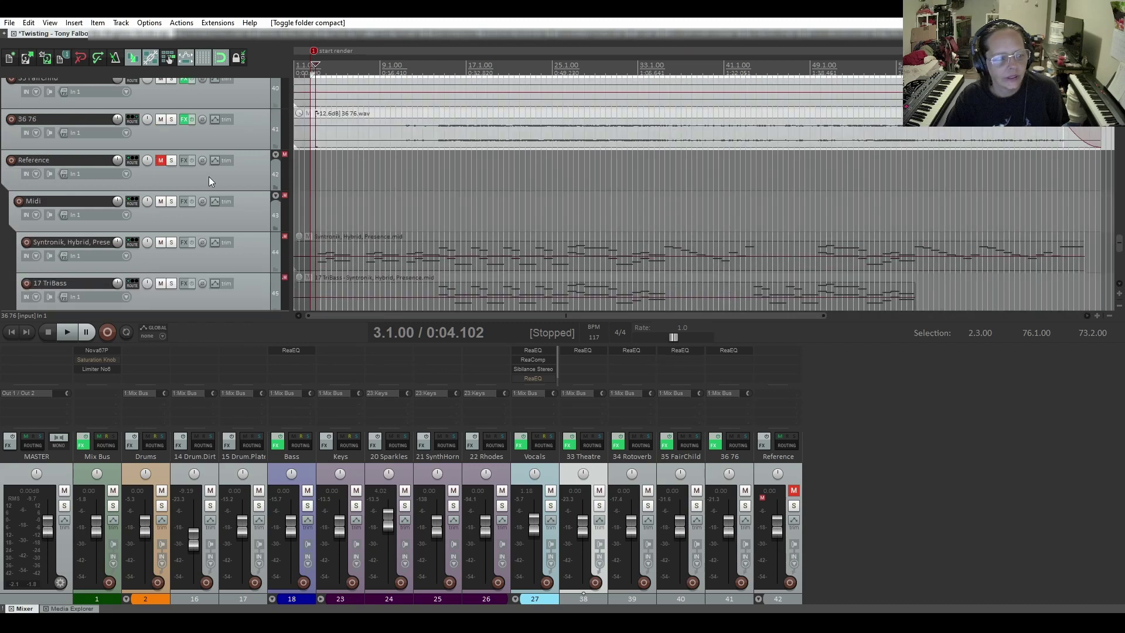
scroll(245, 202, up, 2)
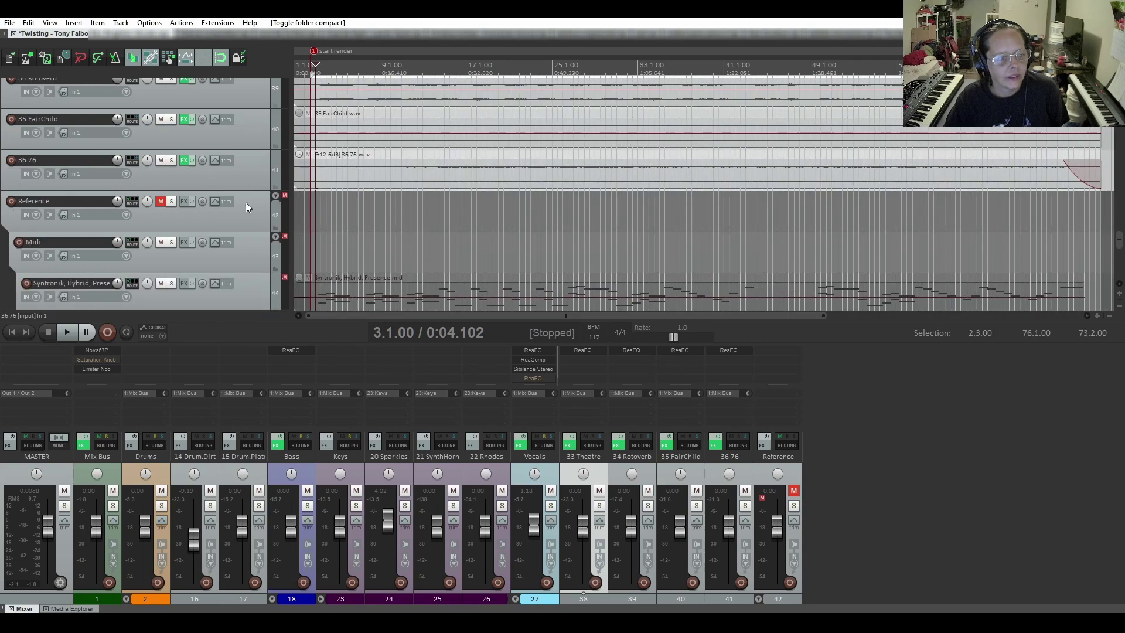
- Collapse the Reference folder to hide its Midi and Twisting_03 tracks
click(276, 195)
click(276, 196)
scroll(227, 203, up, 7)
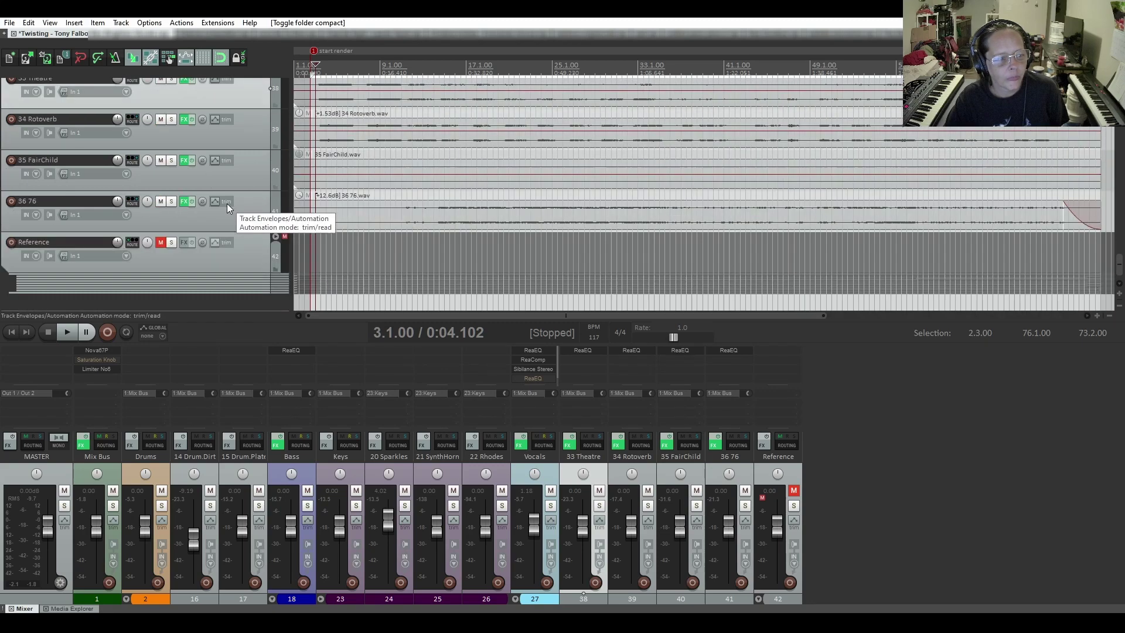
- Look over the track list from the Mix Bus and Drums down through Bass and Keys to the vocal tracks
scroll(227, 203, up, 12)
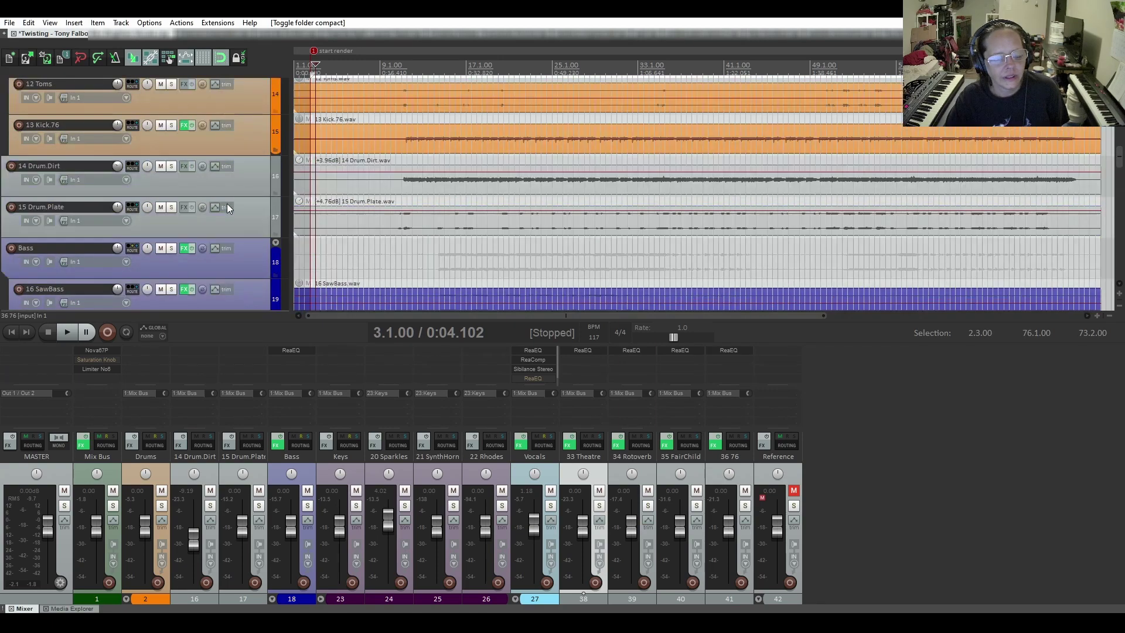
scroll(227, 202, up, 6)
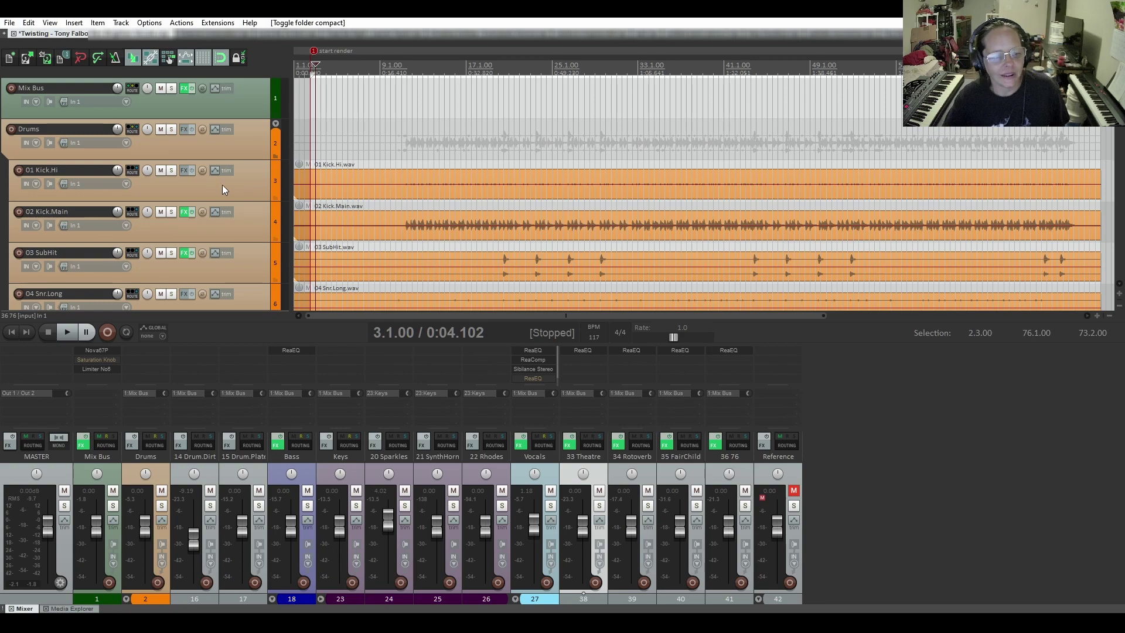
scroll(222, 185, down, 3)
scroll(212, 185, down, 8)
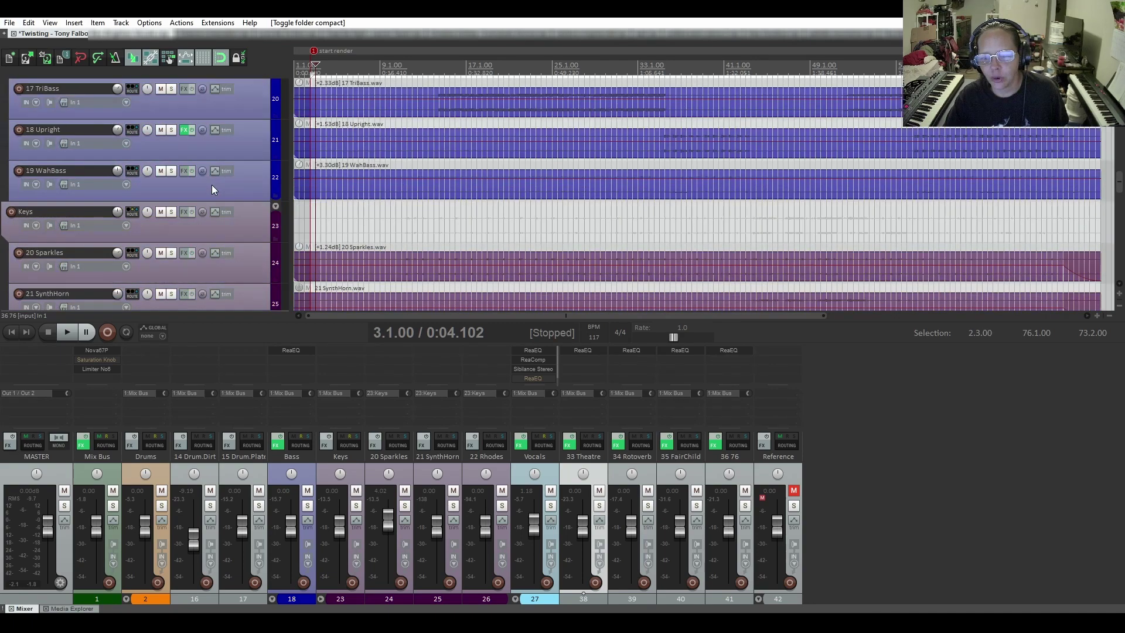
scroll(212, 185, down, 6)
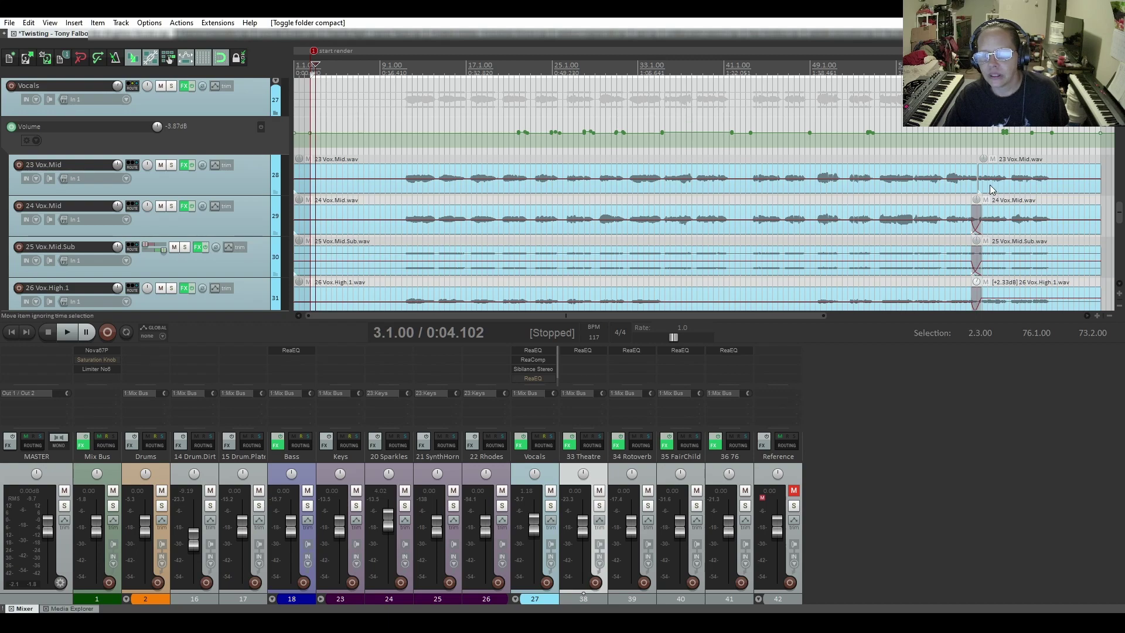
- Examine the crossfaded item edits late in the song on the vocal tracks from 23 Vox.Mid to 31 Vox.Low.Sub
scroll(989, 189, up, 2)
scroll(989, 188, up, 3)
scroll(989, 189, down, 1)
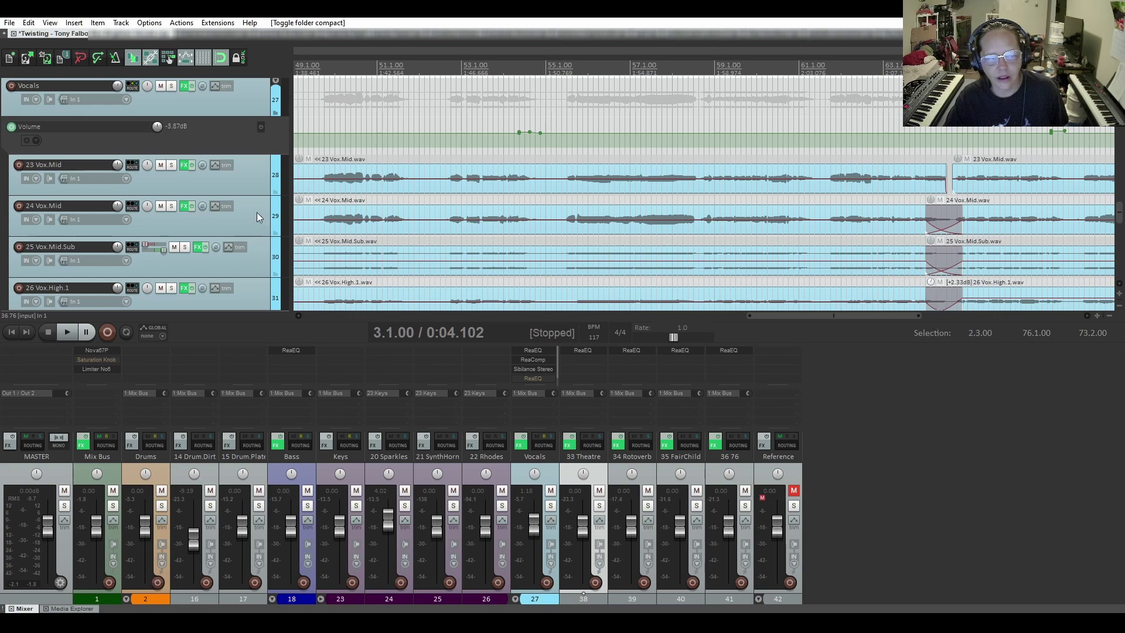
scroll(256, 212, down, 3)
scroll(257, 212, down, 5)
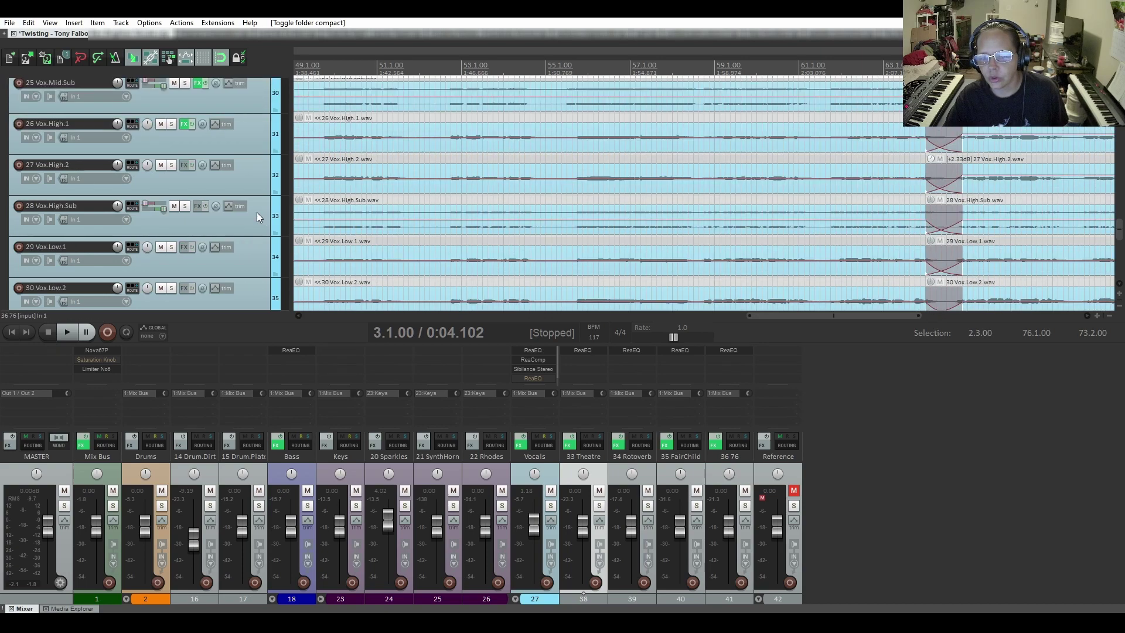
scroll(256, 212, up, 6)
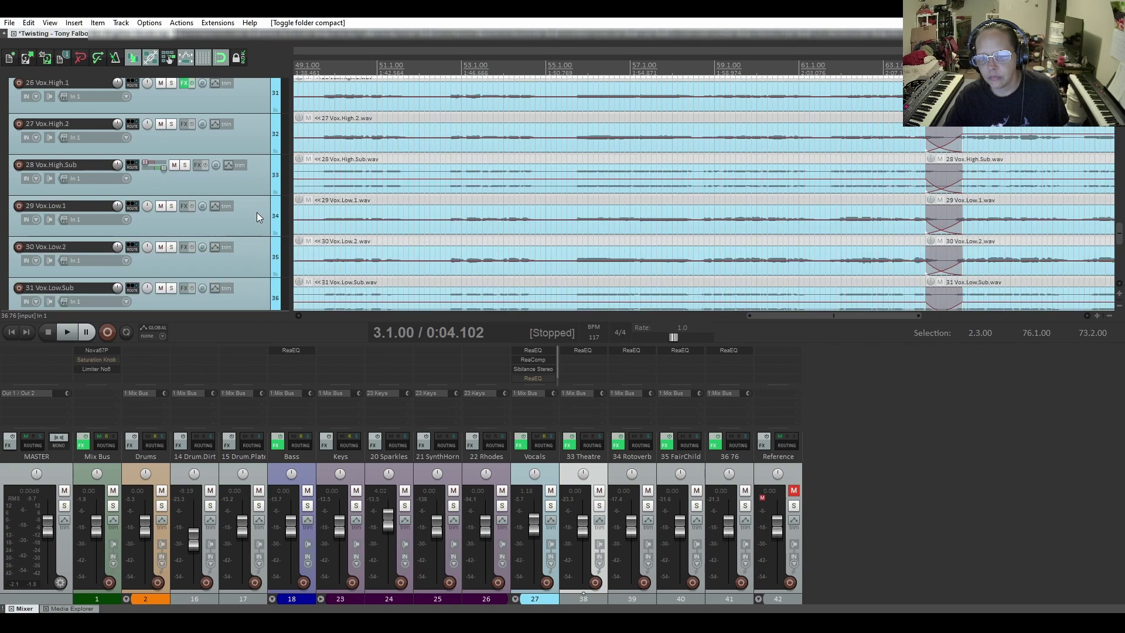
scroll(257, 212, up, 2)
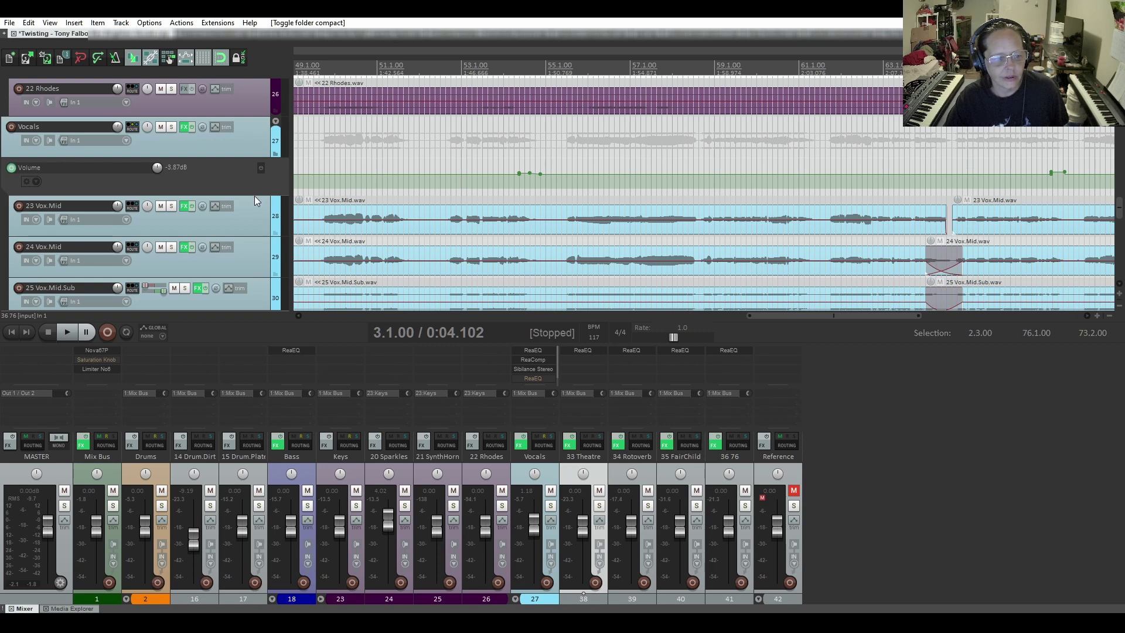
- Enlarge the Vocals volume envelope lane and examine its automation points along the song
drag(254, 193, 249, 270)
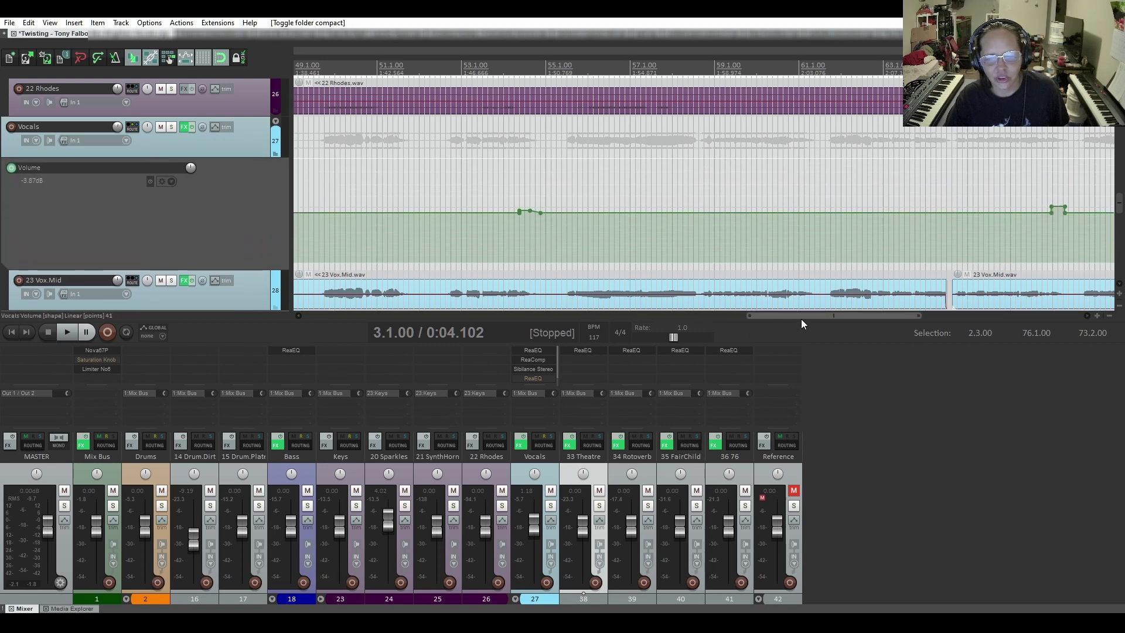
drag(800, 319, 492, 329)
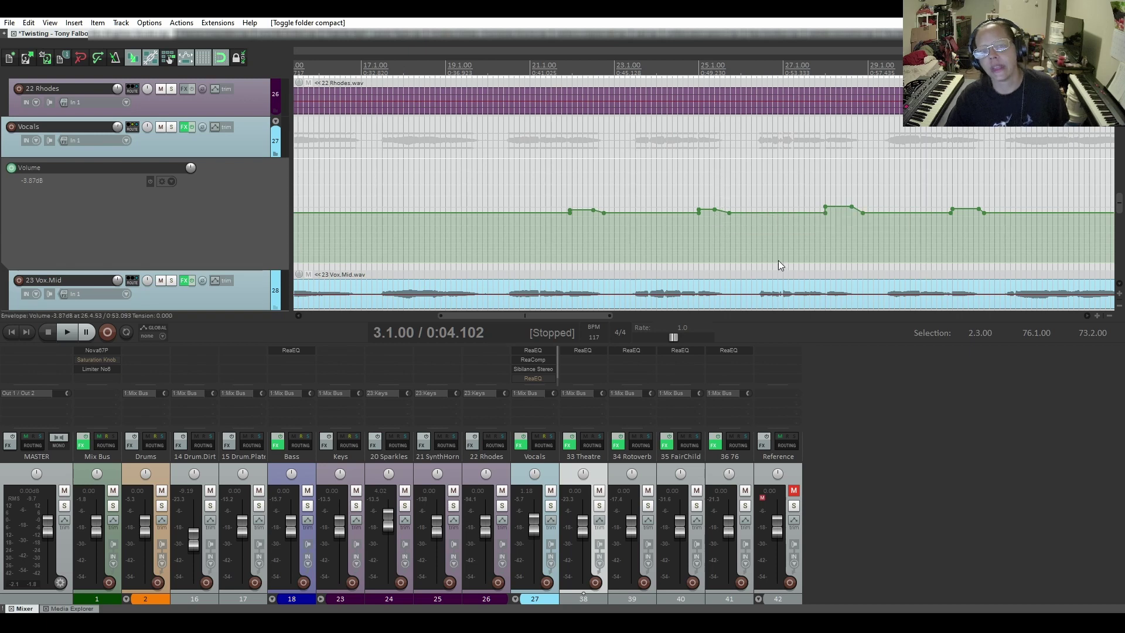
drag(567, 318, 659, 314)
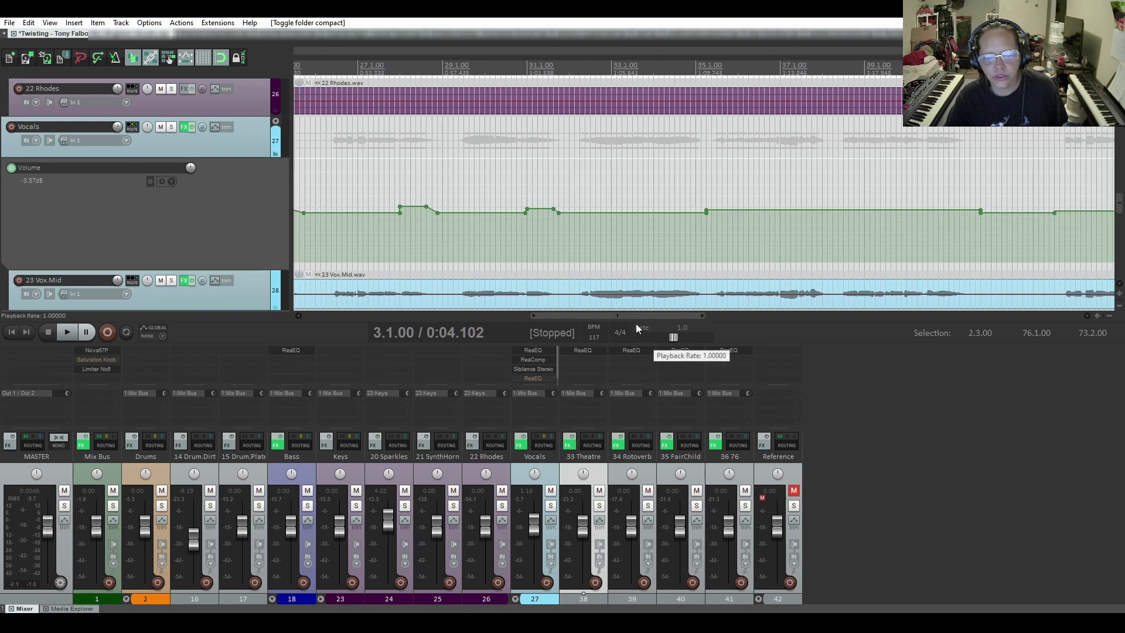
drag(640, 315, 345, 317)
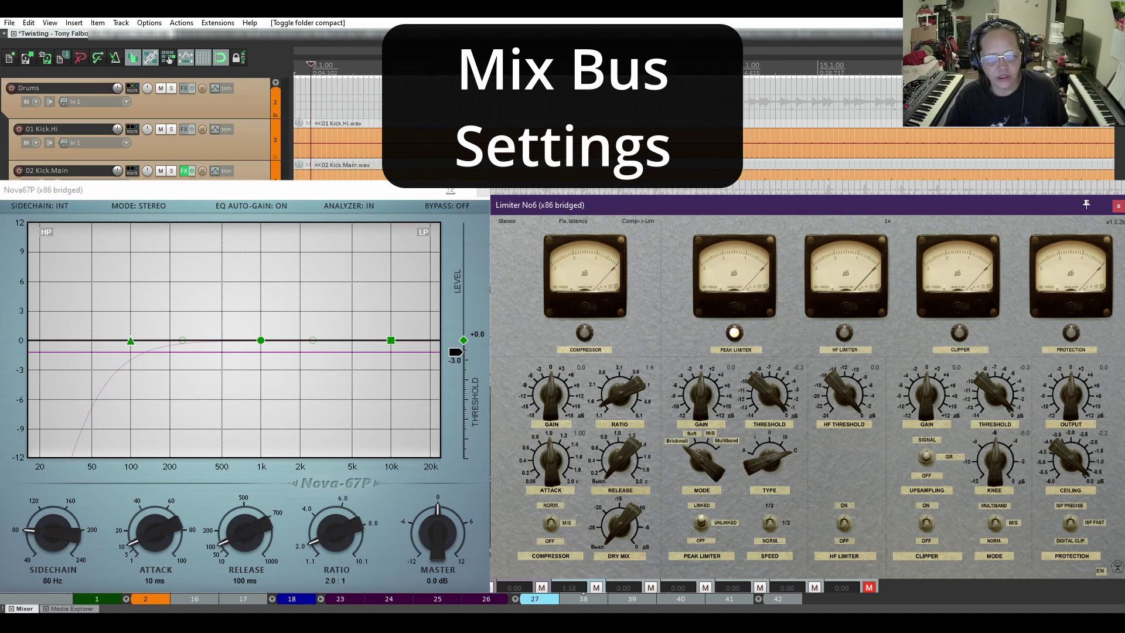
- Zoom the timeline out until the drum items fit in view along their full length
key(space)
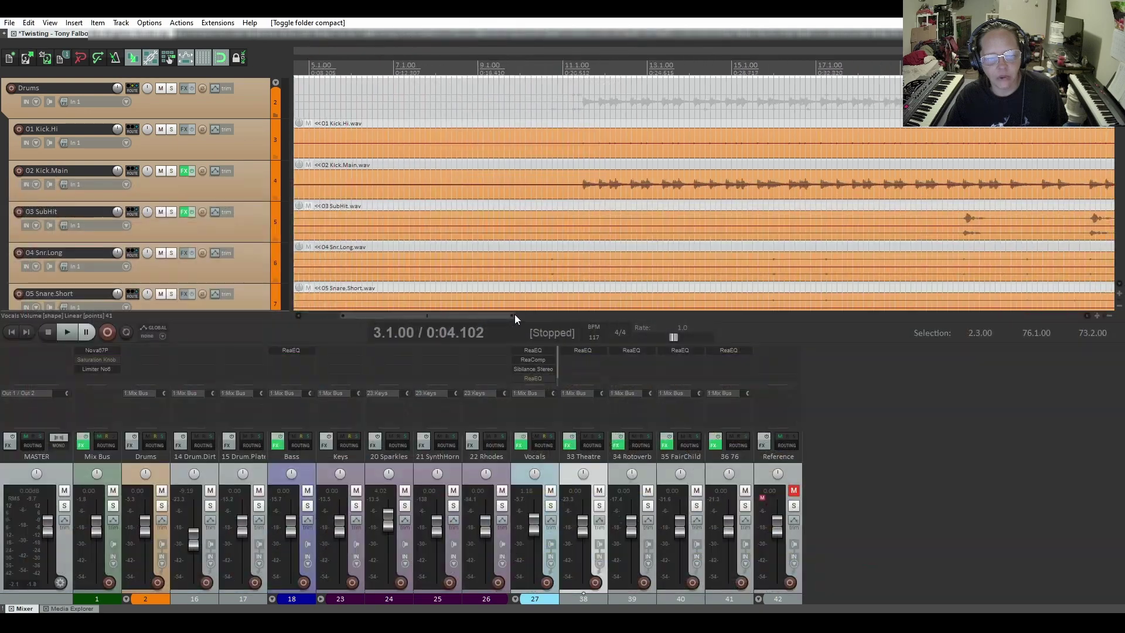
drag(514, 314, 597, 314)
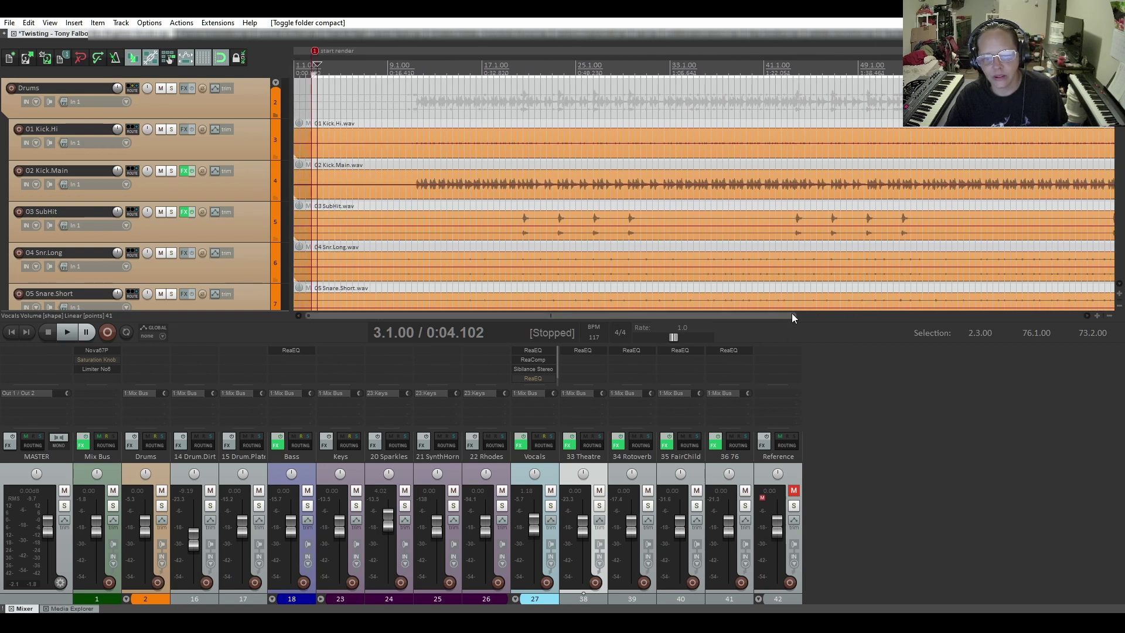
drag(792, 315, 837, 315)
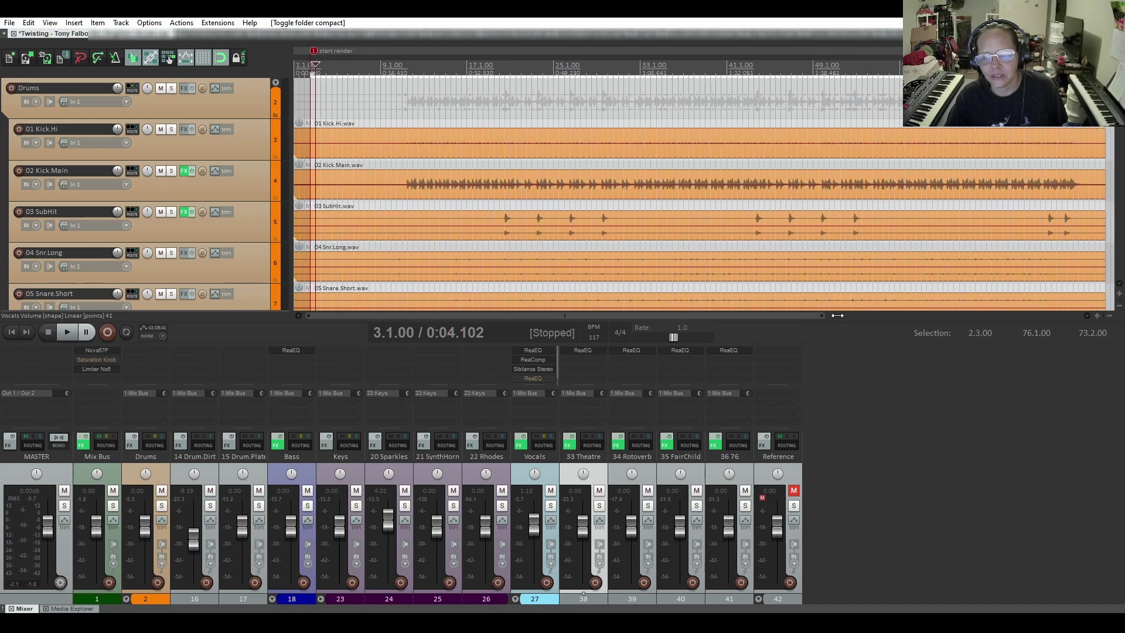